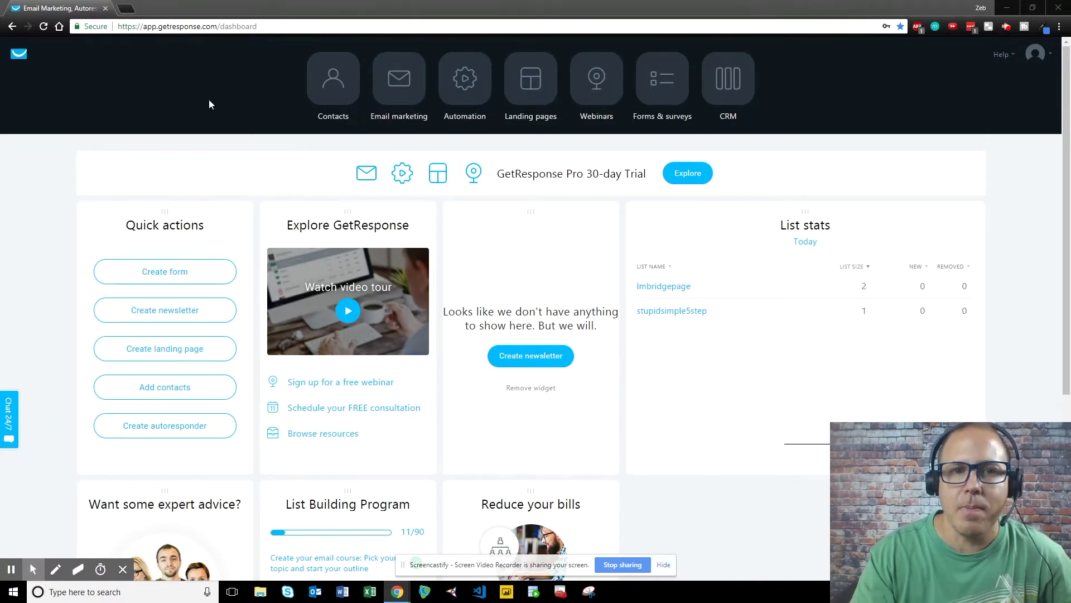
# Open the Contact lists page from the Contacts icon in the top navigation
pyautogui.click(332, 84)
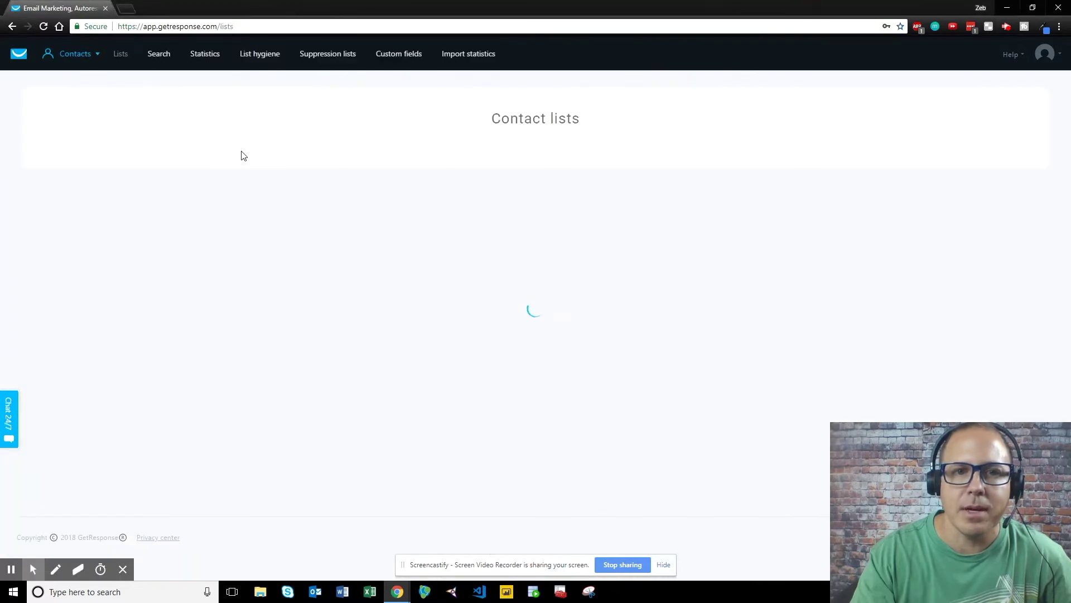
# Create an empty contact list named 'hardlist'
pyautogui.click(926, 161)
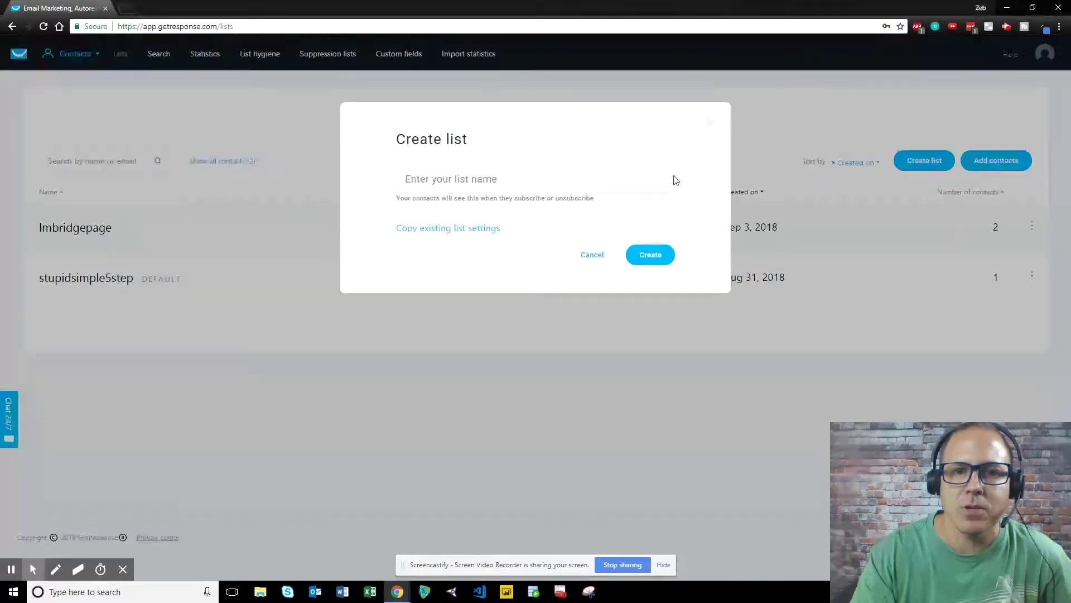
pyautogui.click(471, 186)
pyautogui.write('ha')
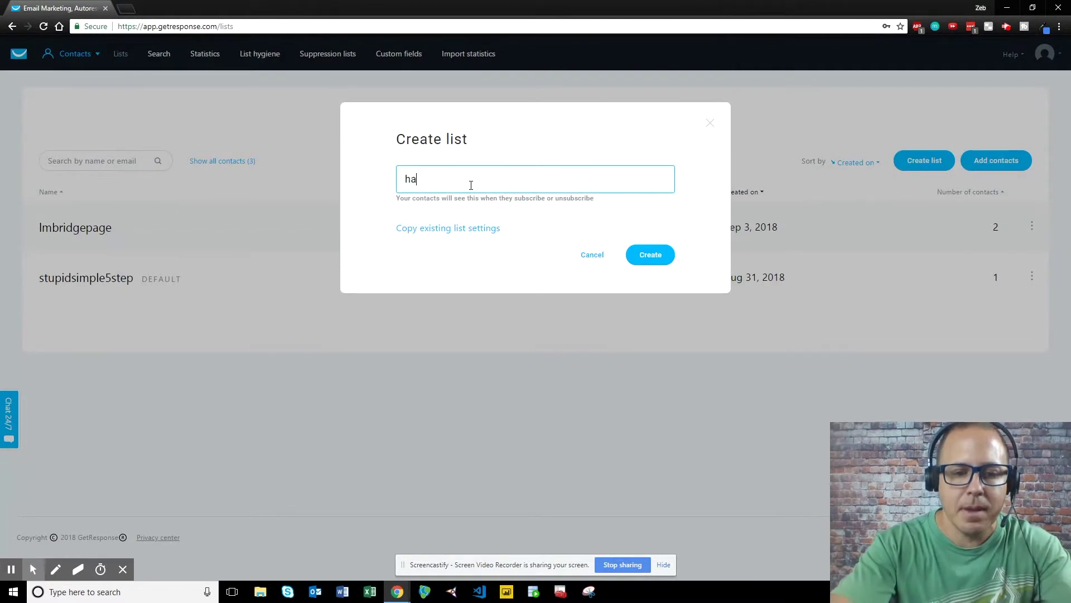
pyautogui.write('rdlist')
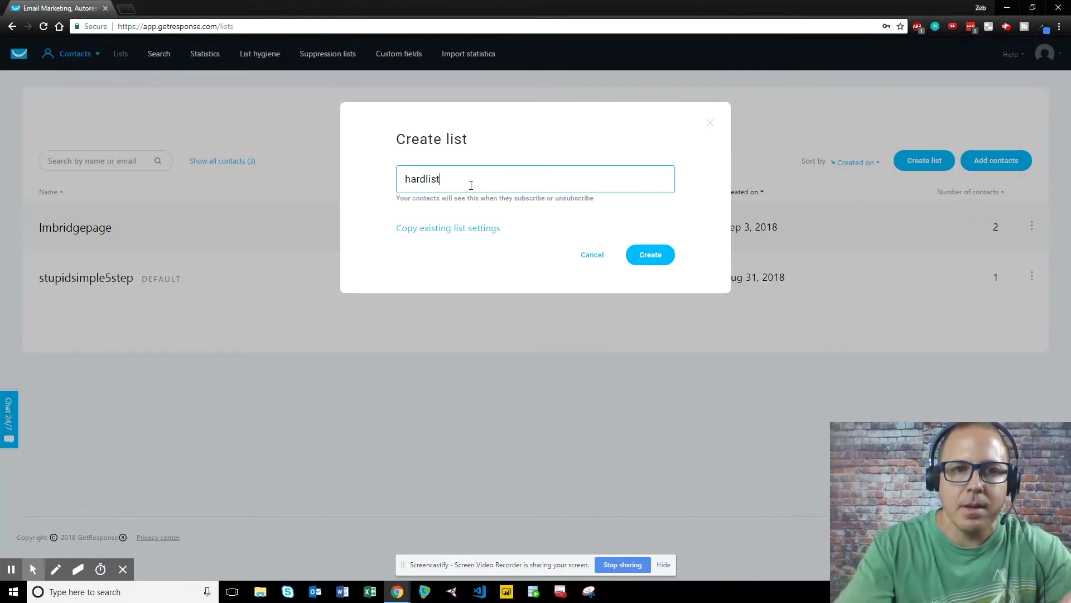
pyautogui.click(649, 256)
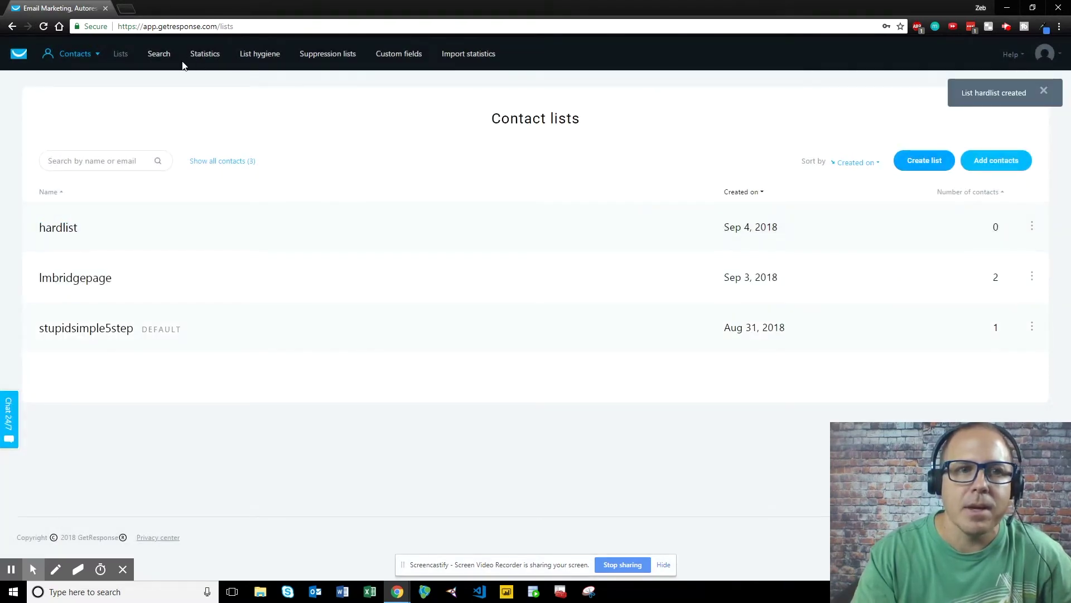
# Go to Email marketing > Autoresponders and start a new autoresponder
pyautogui.click(19, 53)
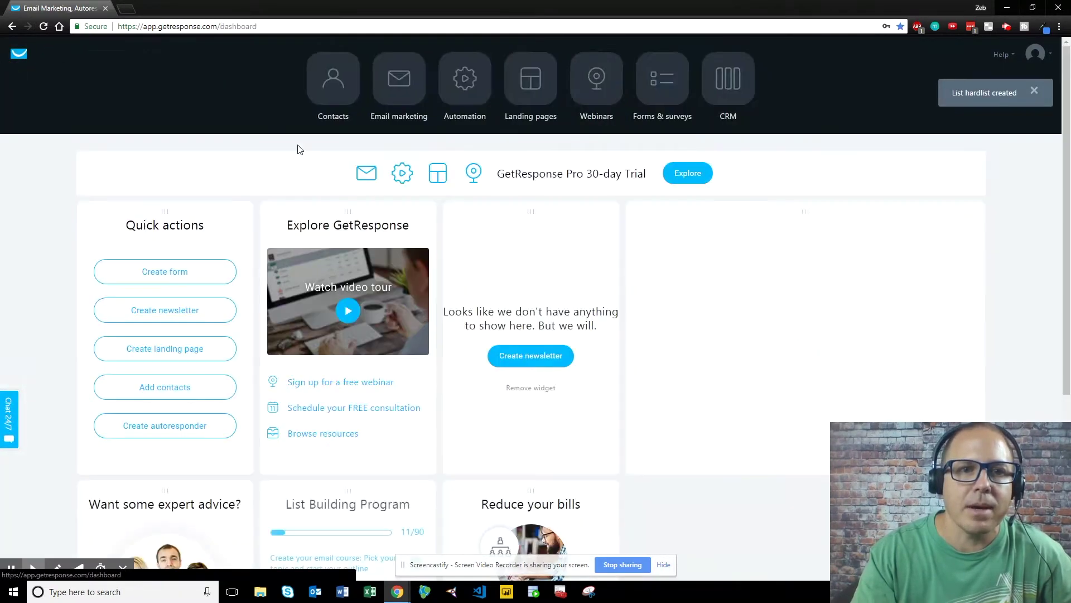
pyautogui.click(414, 104)
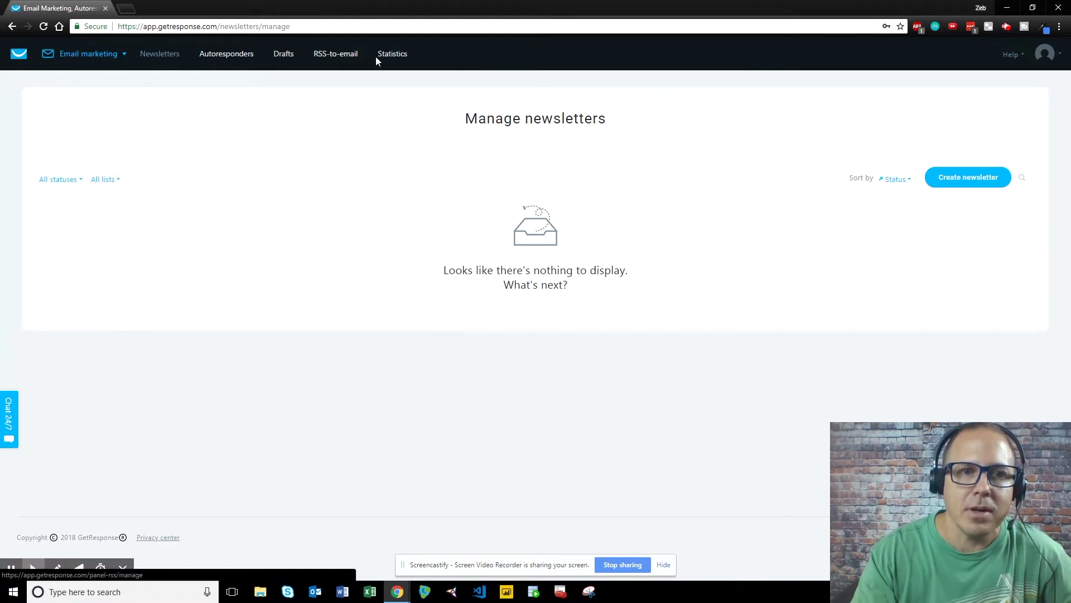
pyautogui.click(234, 55)
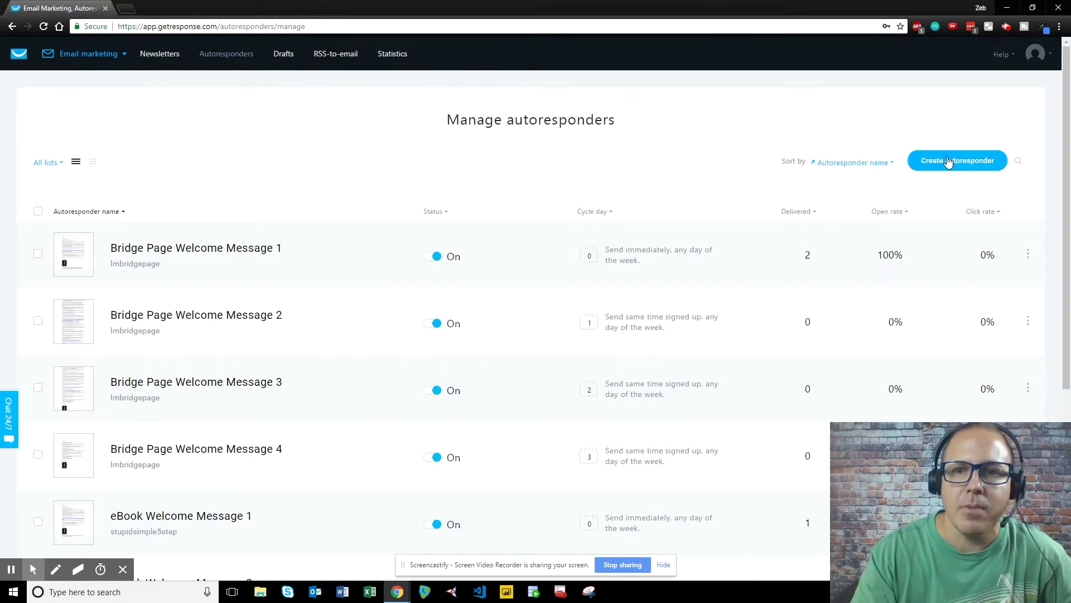
pyautogui.click(982, 162)
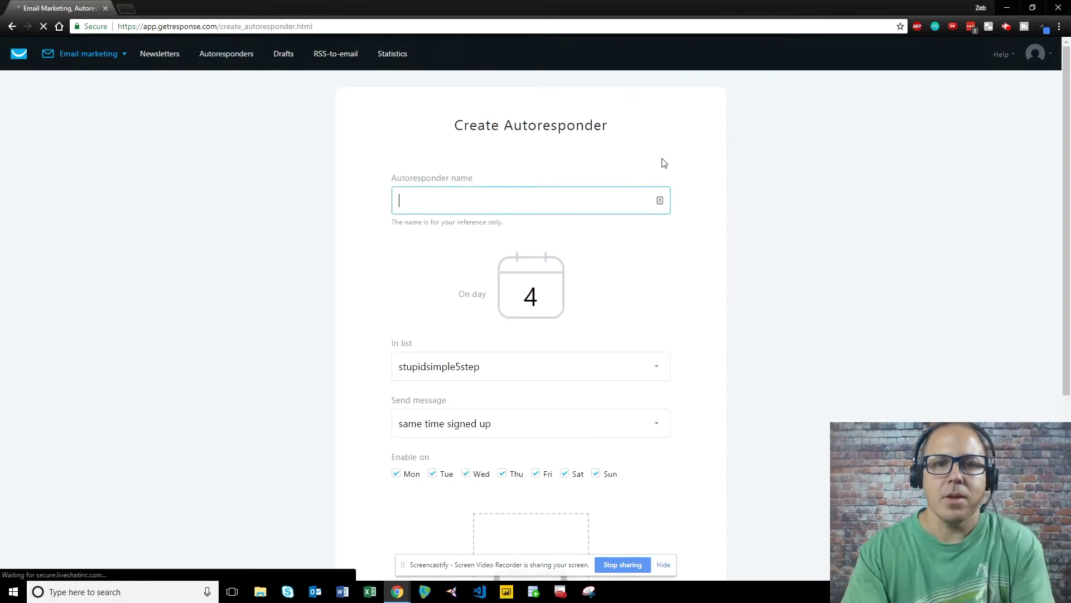
# Name the autoresponder 'Autoresponder Test' and change its send day from 4 to 0
pyautogui.write('A')
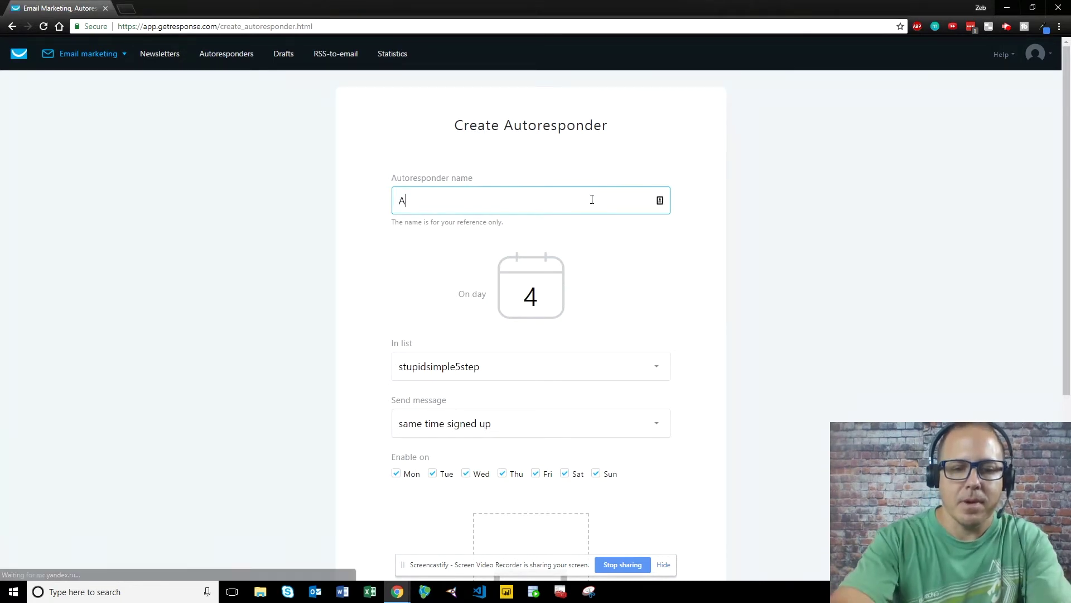
pyautogui.write('utor')
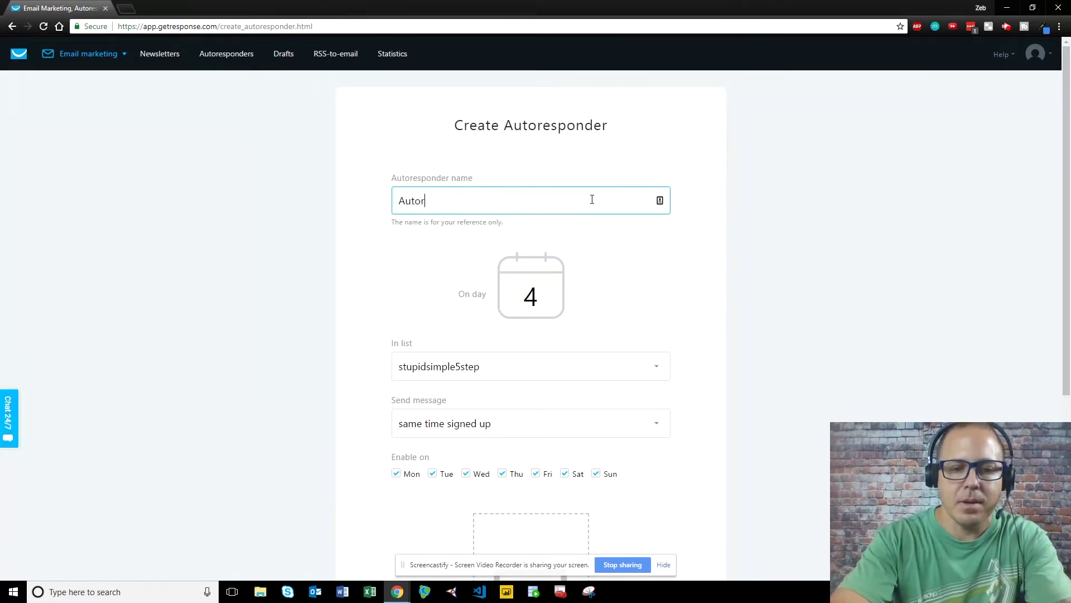
pyautogui.write('esponder ')
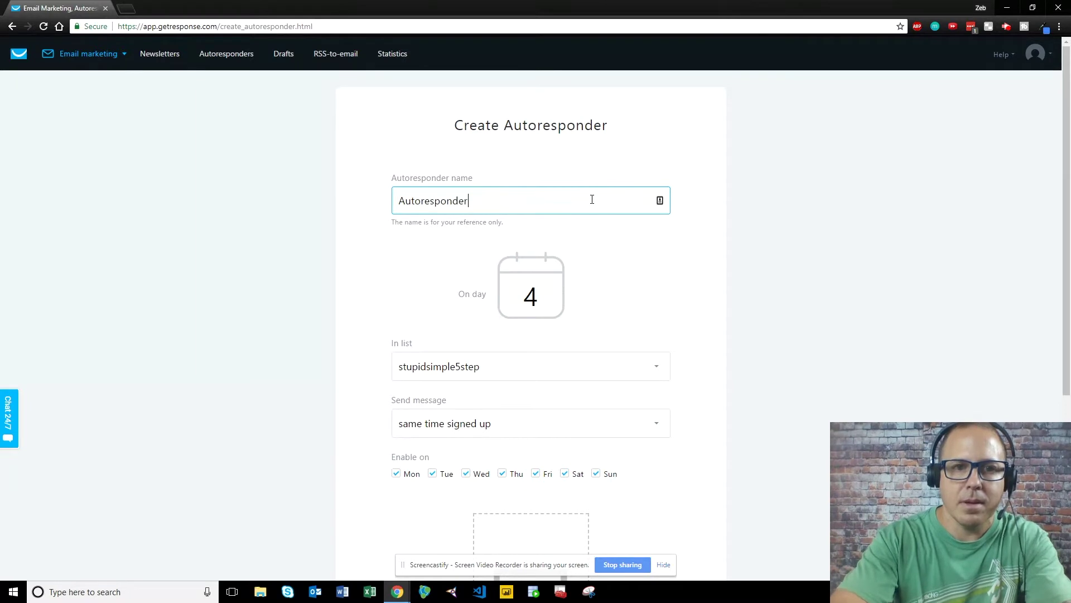
pyautogui.write('Test')
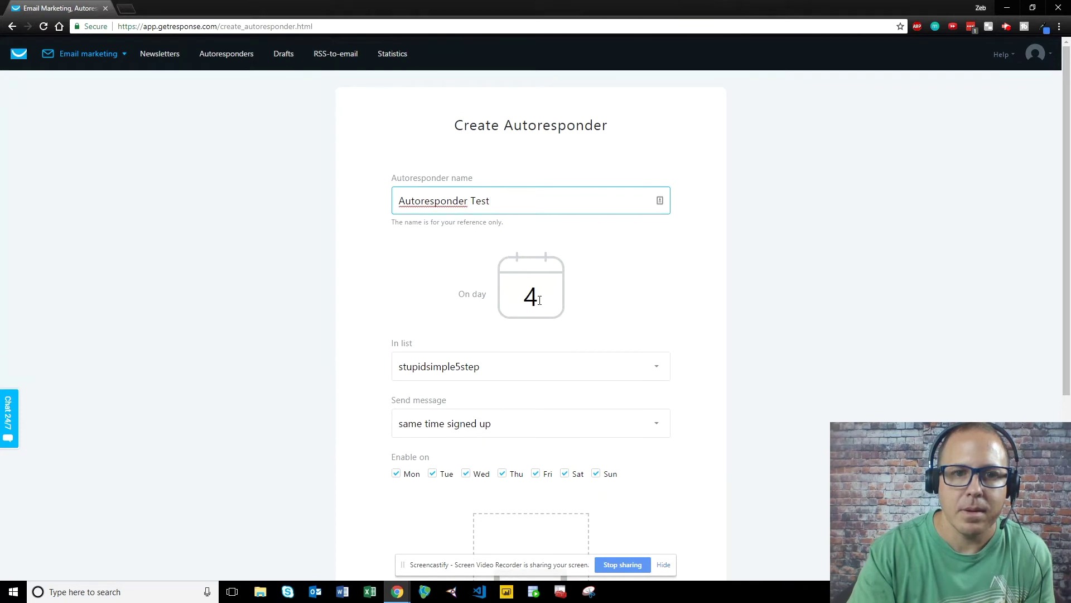
pyautogui.moveTo(539, 300); pyautogui.dragTo(499, 304)
pyautogui.write('0')
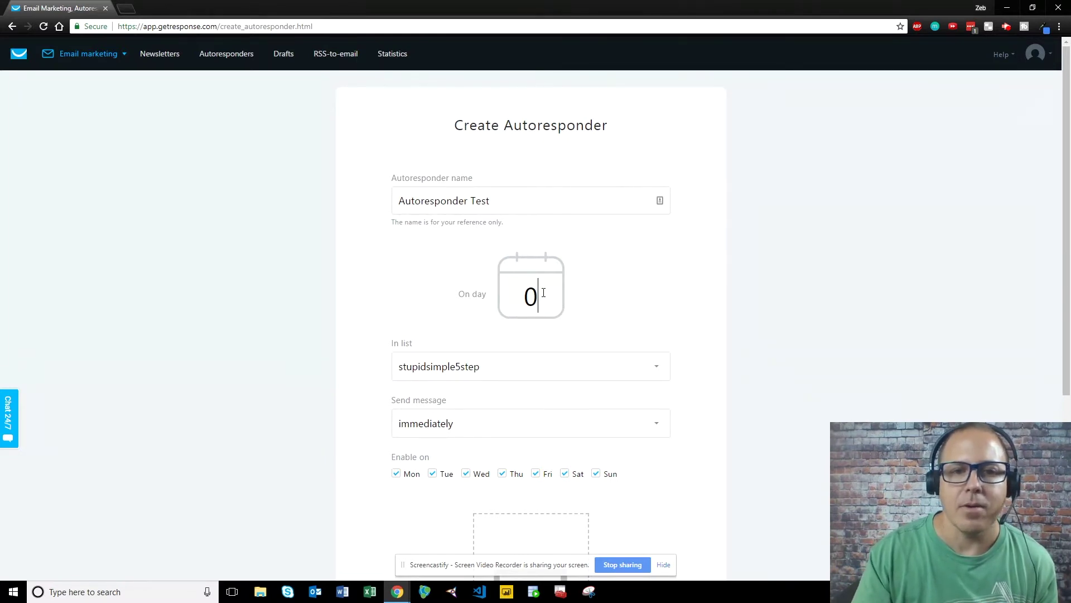
pyautogui.click(659, 372)
# Assign it to the hardlist list, sending immediately with every day, including Sunday, checked
pyautogui.click(437, 410)
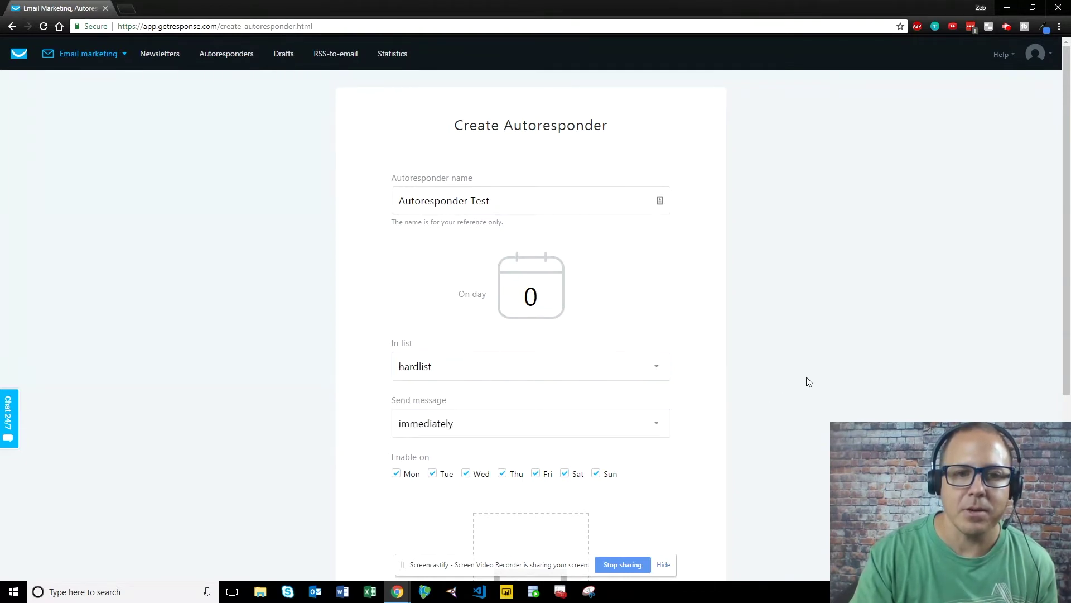
pyautogui.click(432, 434)
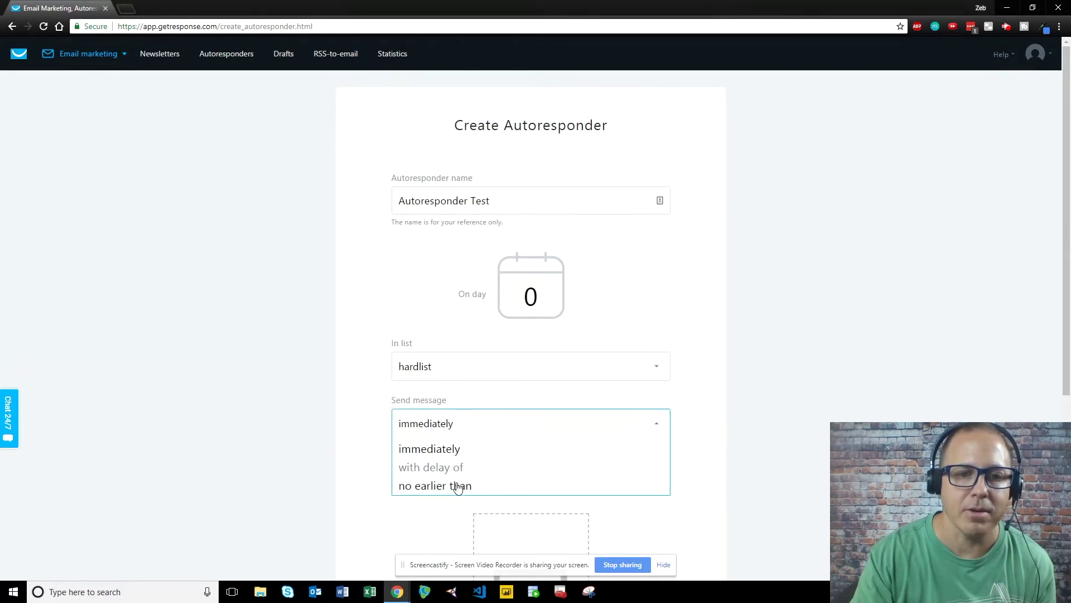
pyautogui.click(429, 448)
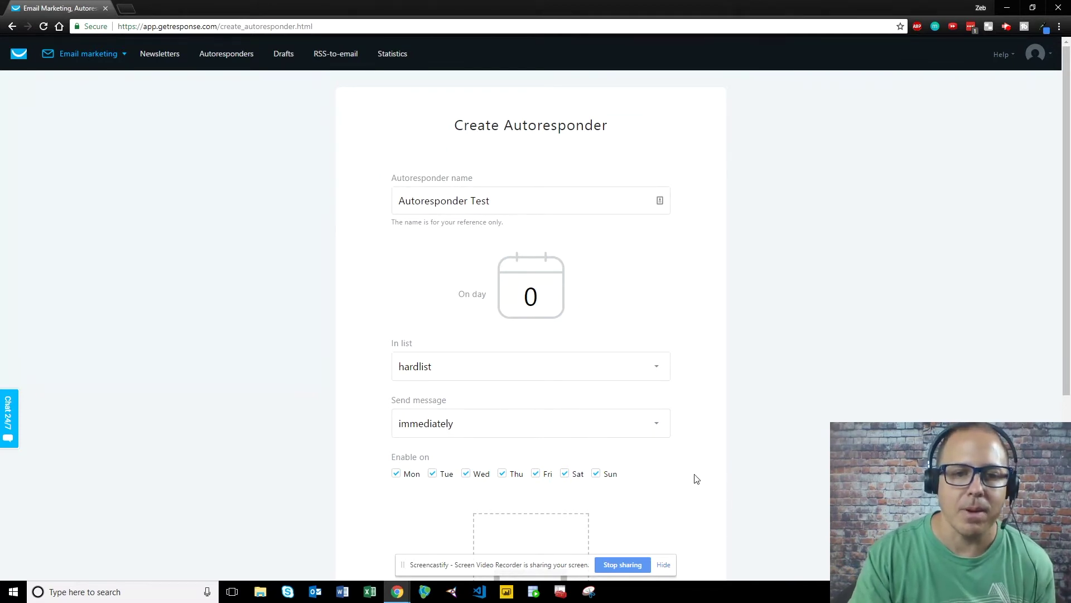
pyautogui.scroll(-2, 694, 478)
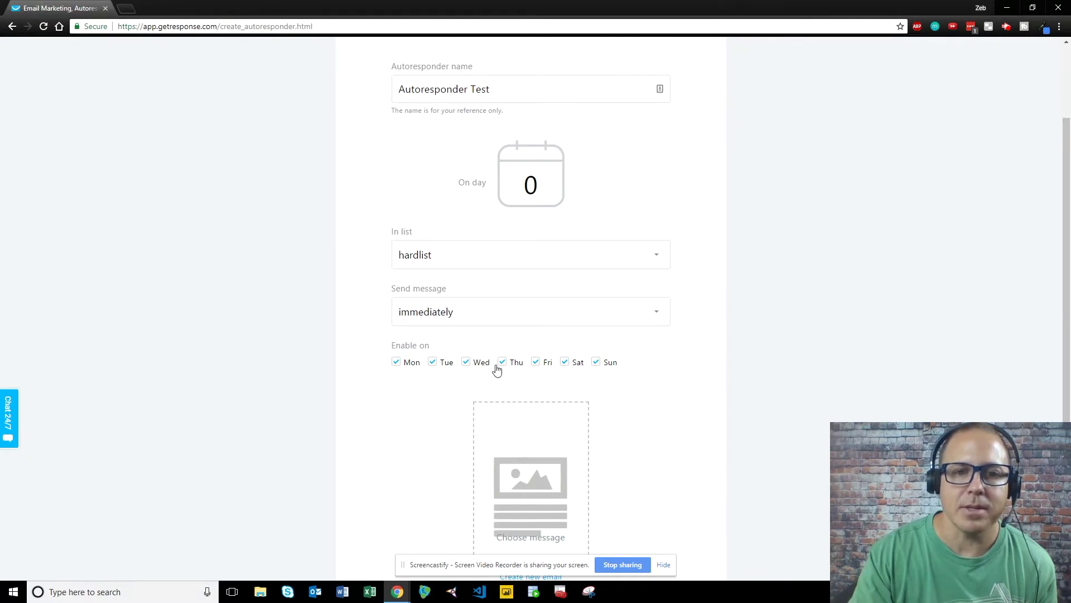
pyautogui.click(596, 362)
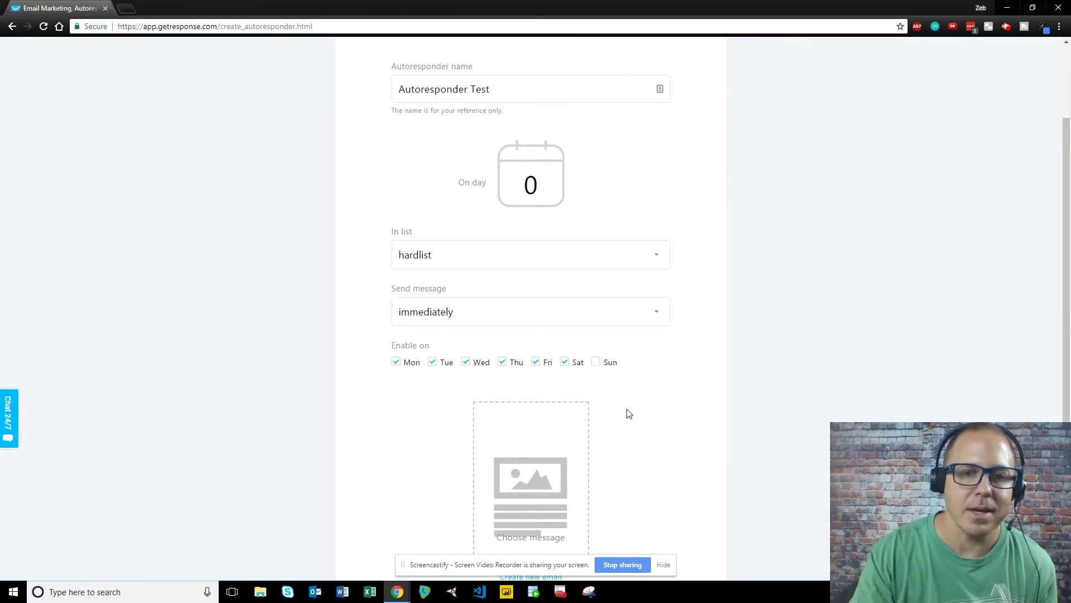
pyautogui.click(596, 362)
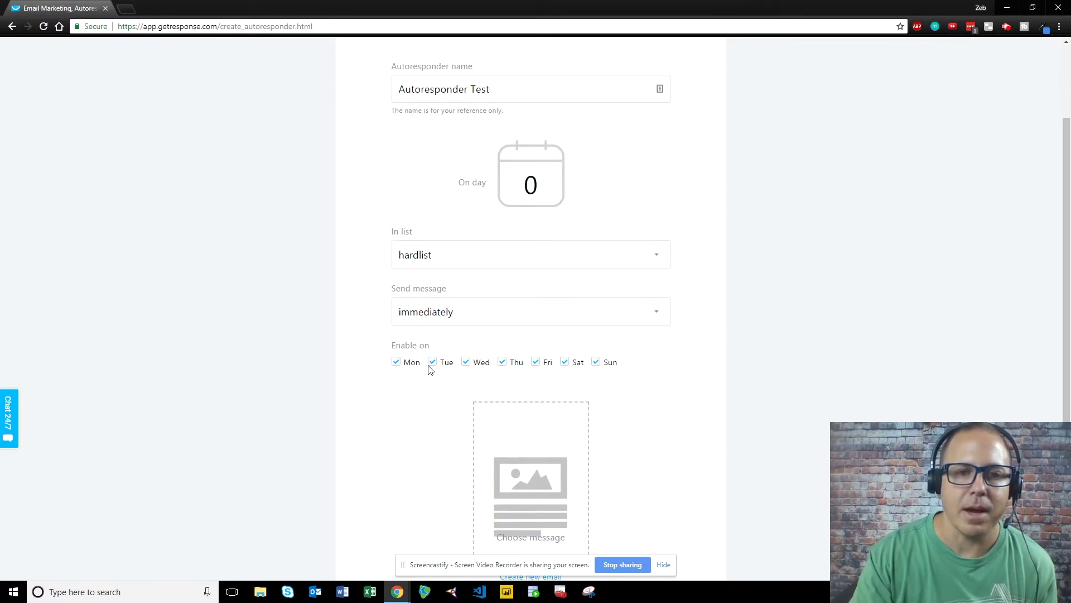
pyautogui.scroll(-3, 688, 403)
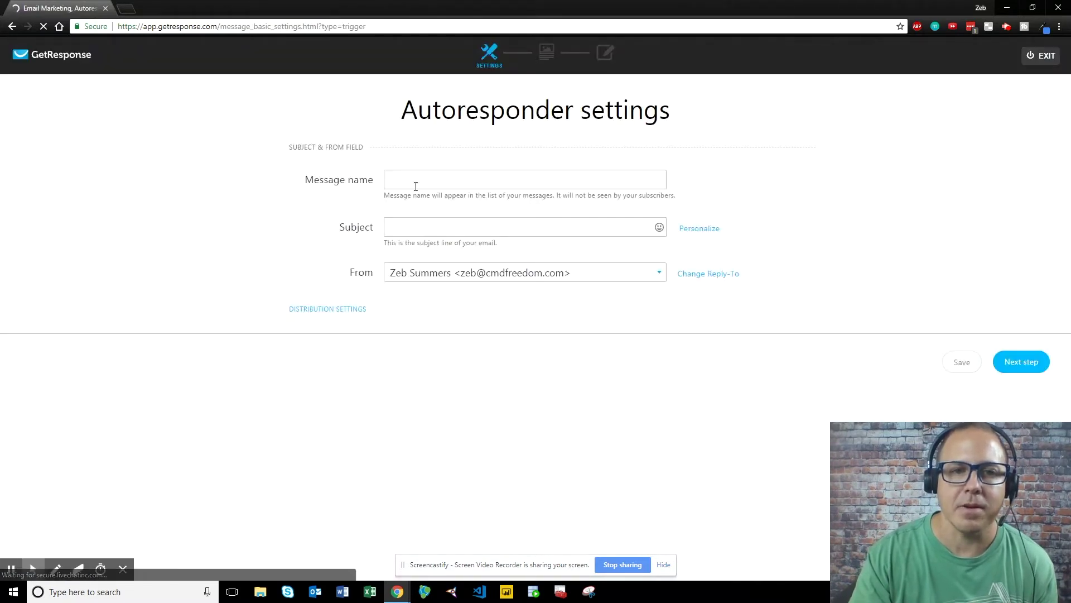
pyautogui.click(419, 181)
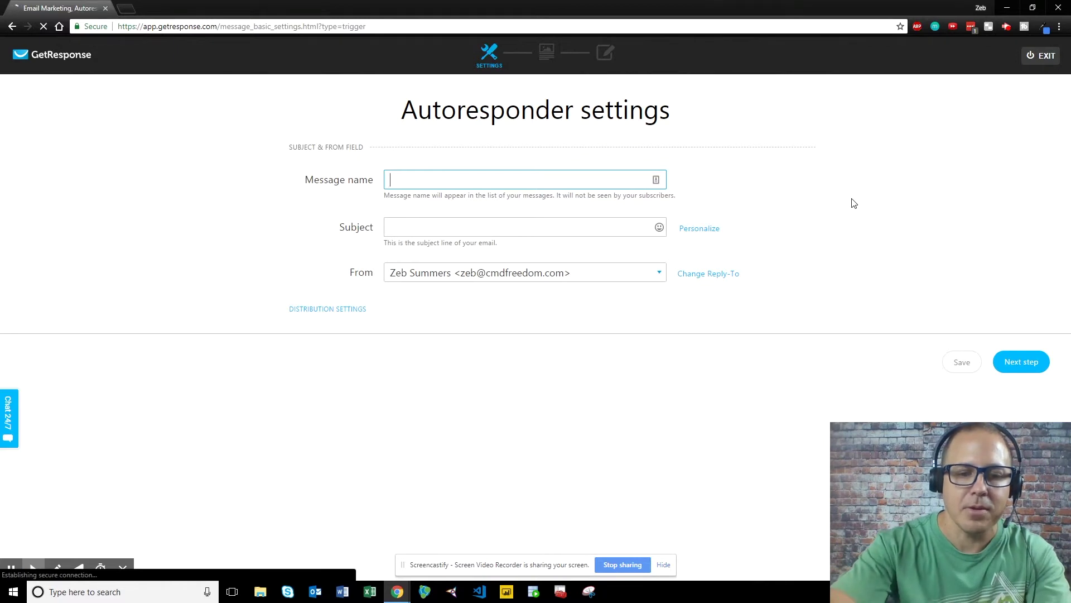
# Name the message 'Message 1 of series' with subject 'Hey! Open This!' and continue
pyautogui.write('sag')
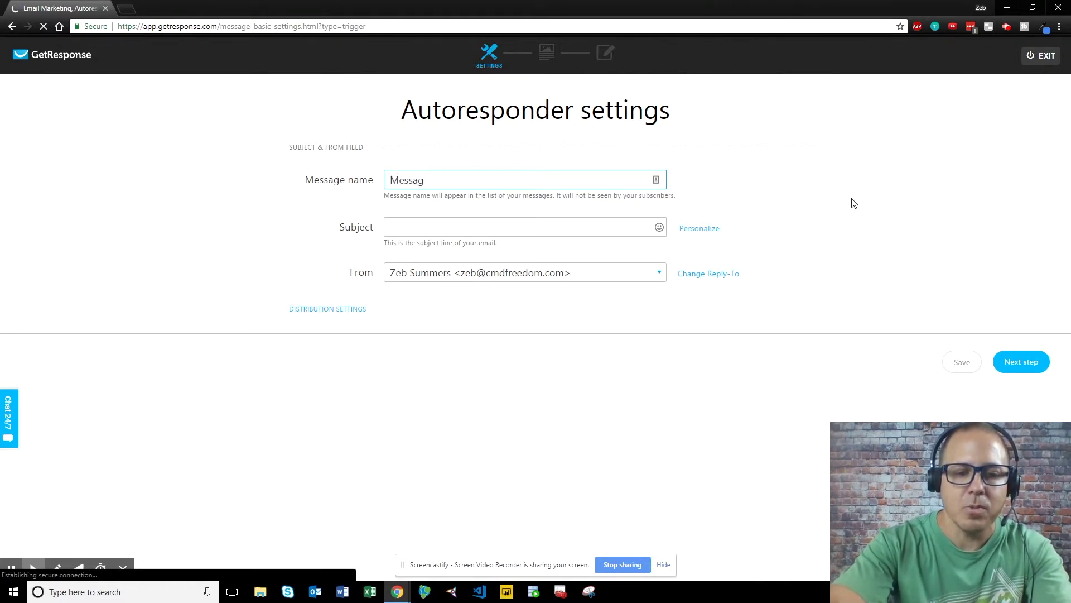
pyautogui.write('e 1 of series')
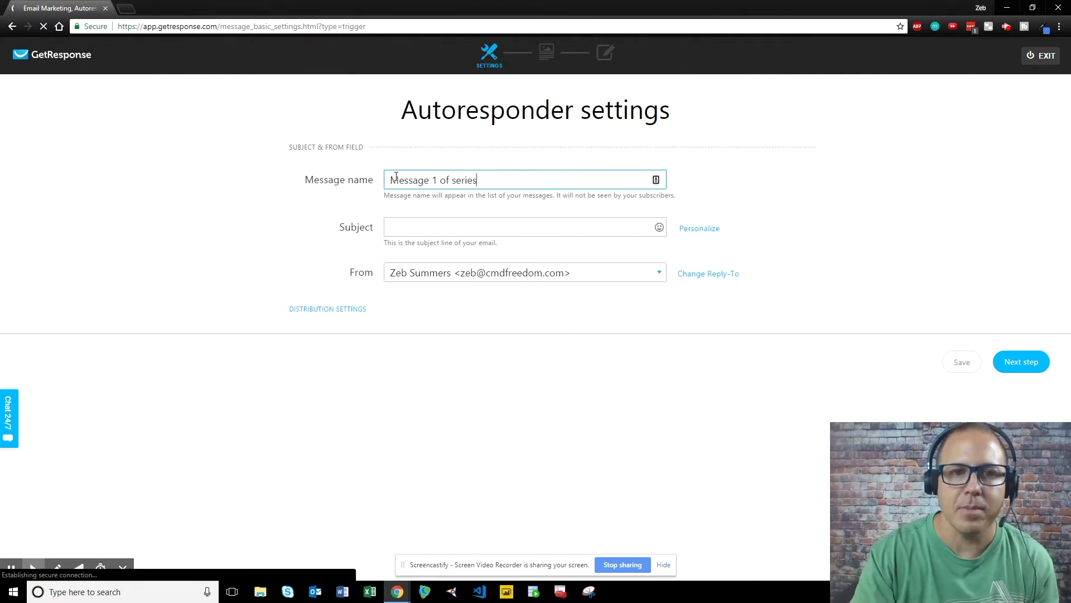
pyautogui.click(476, 225)
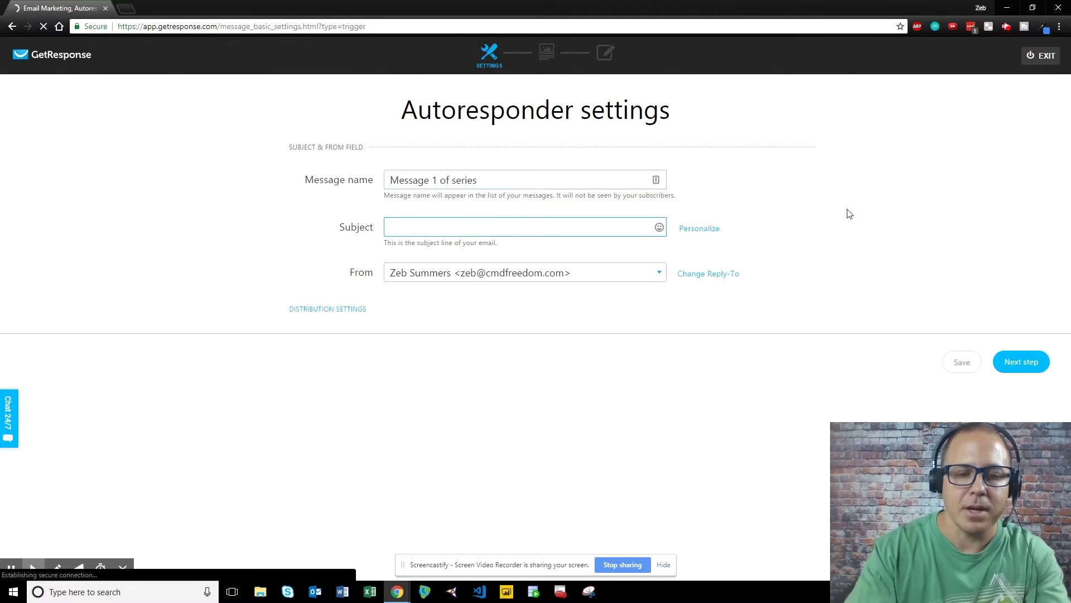
pyautogui.write('Hey')
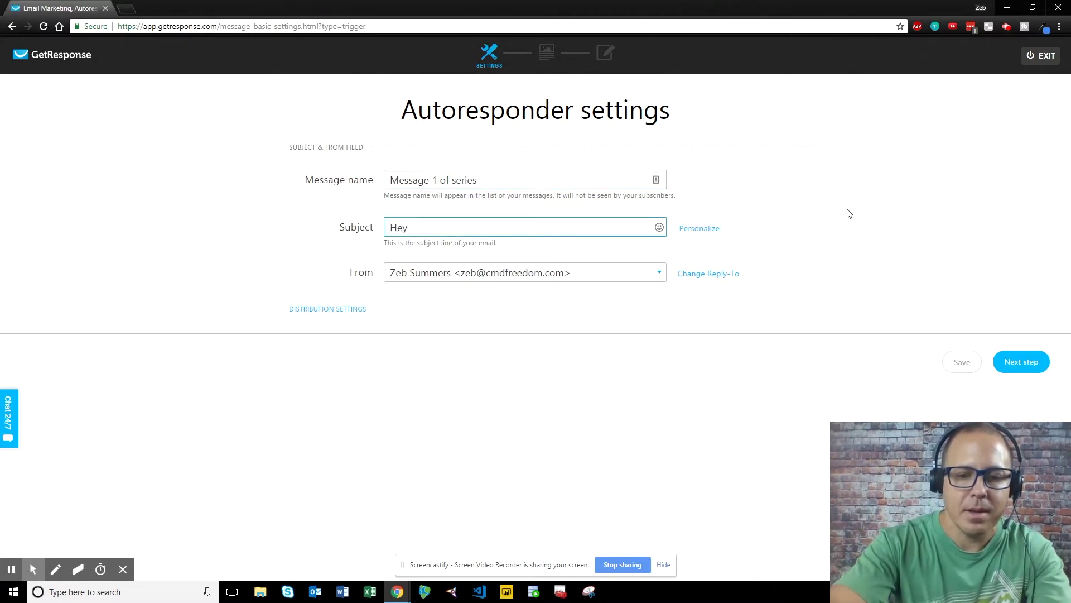
pyautogui.write('! ')
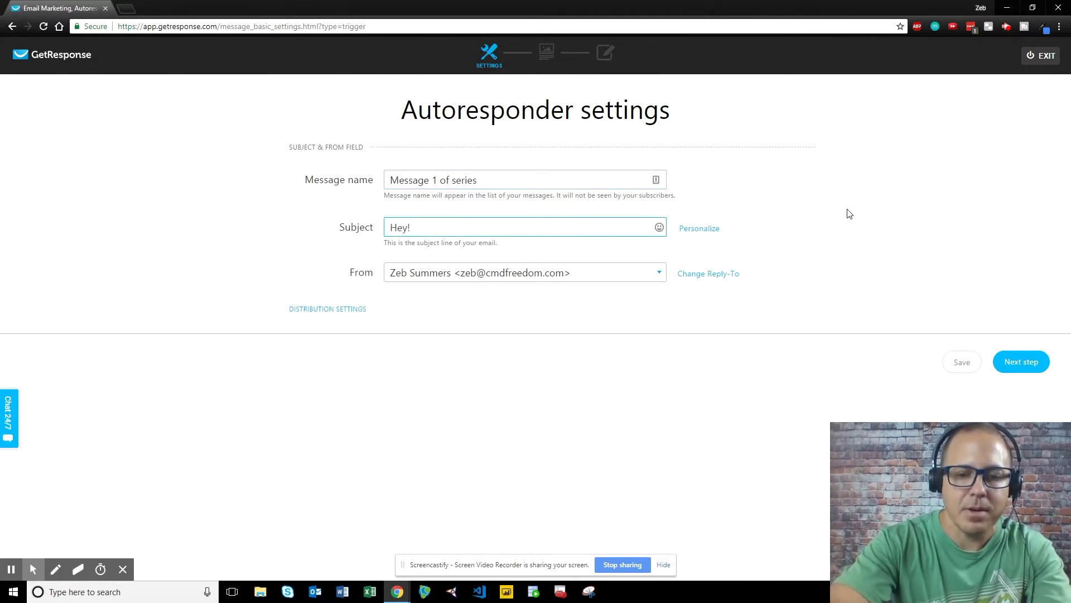
pyautogui.write('Open Th')
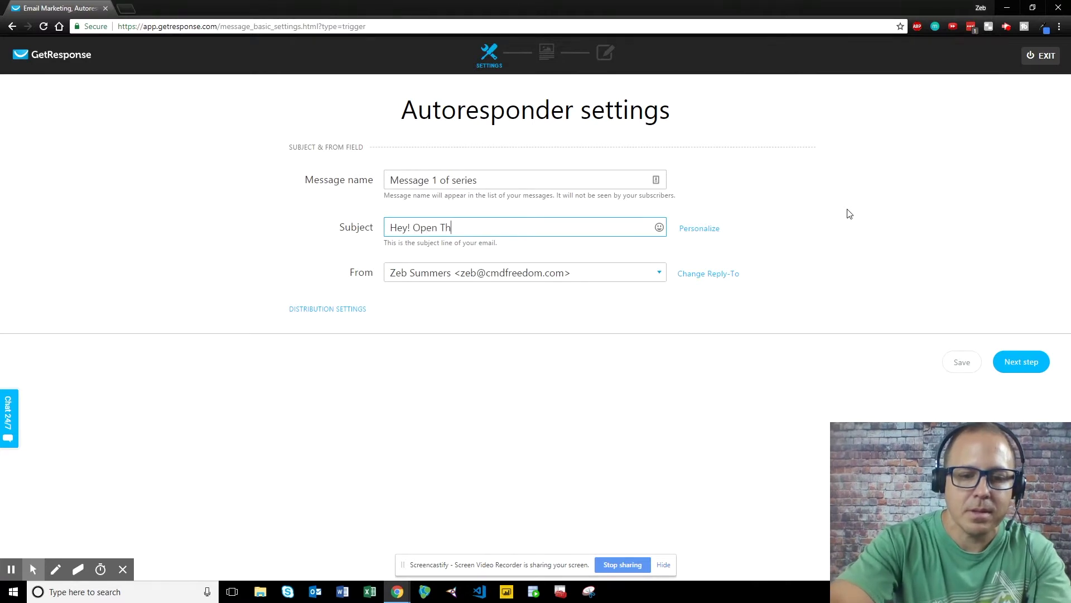
pyautogui.write('is!')
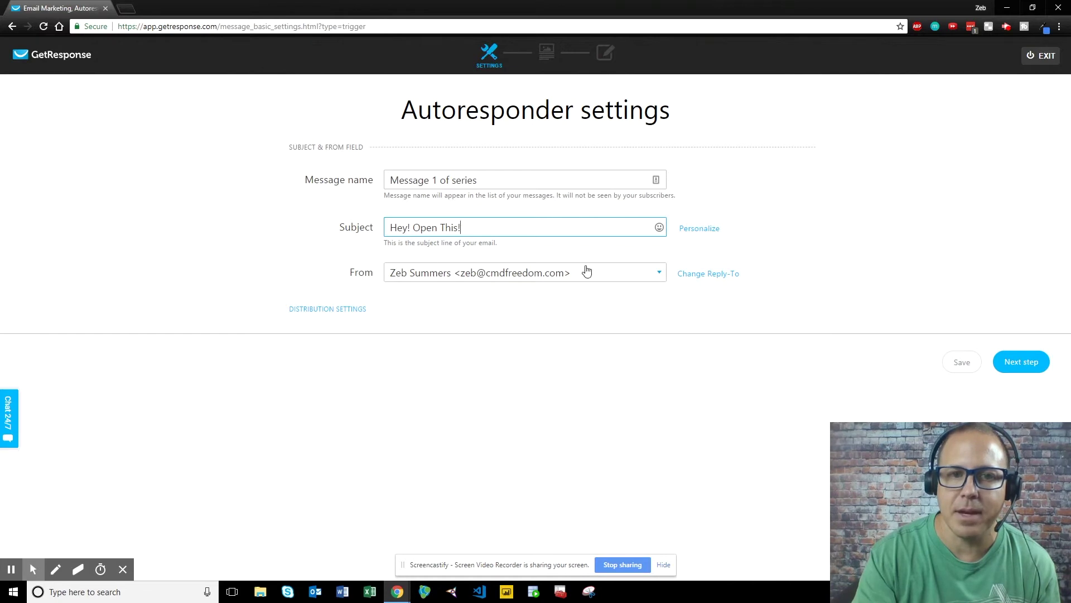
pyautogui.click(1026, 366)
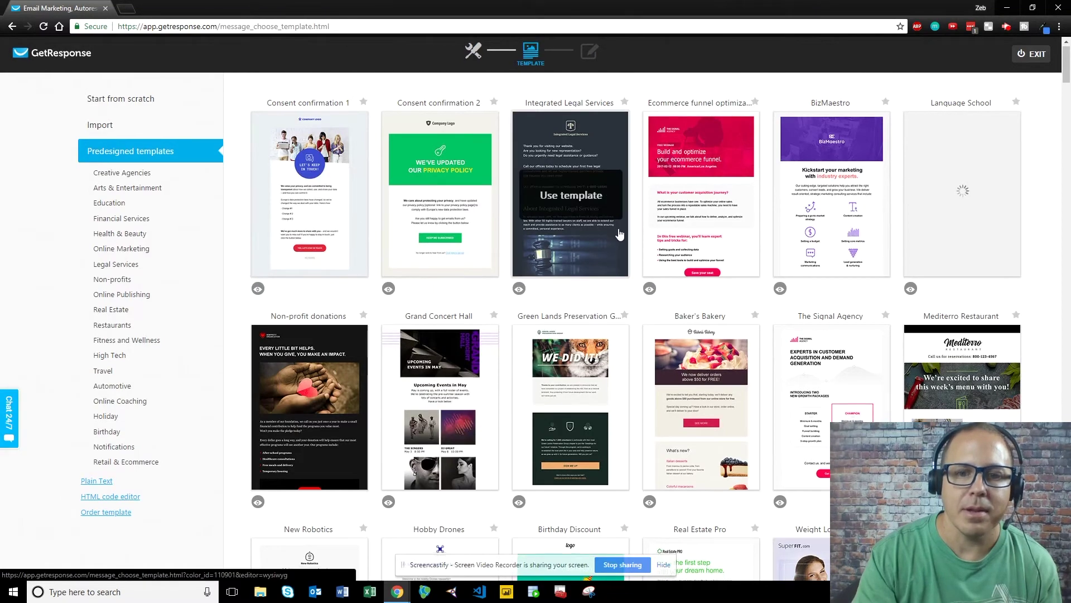
# Start from scratch using the 1 column-3 image-above-text layout
pyautogui.scroll(-3, 619, 234)
pyautogui.scroll(3, 618, 234)
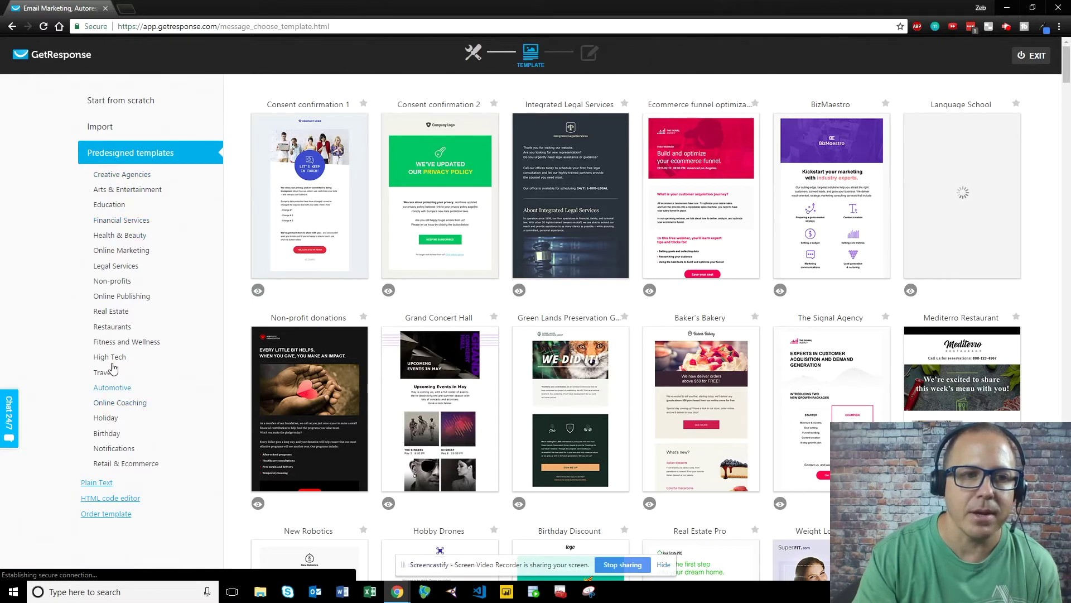
pyautogui.click(106, 106)
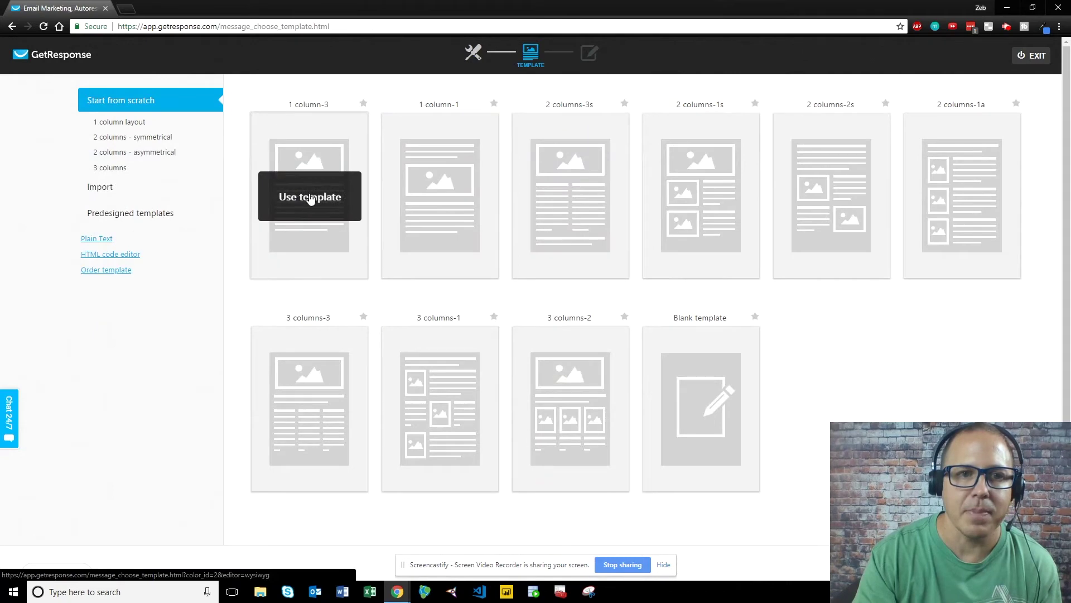
pyautogui.click(310, 198)
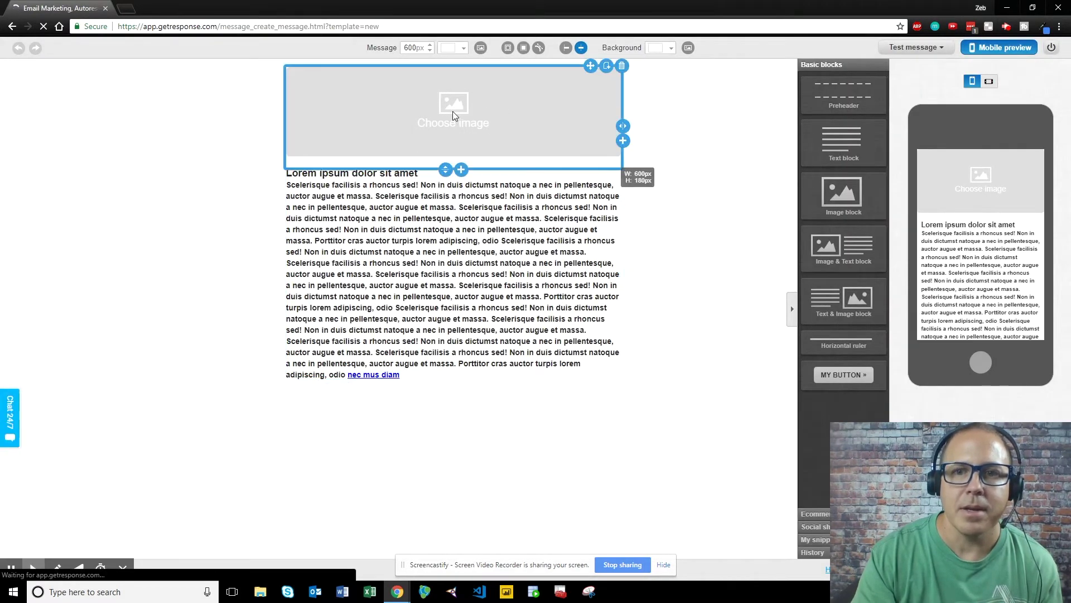
pyautogui.click(606, 66)
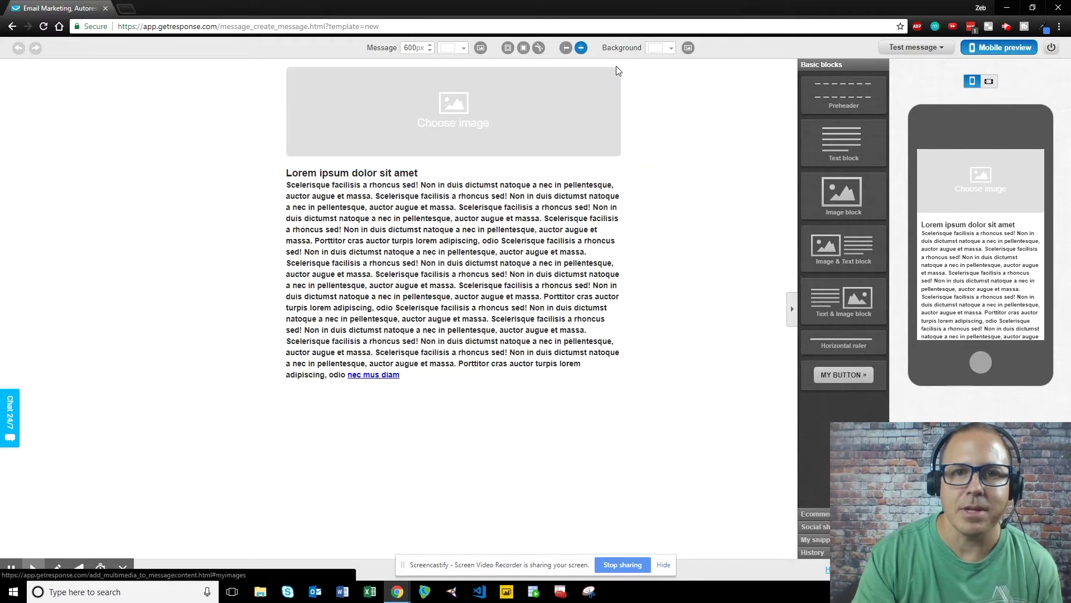
pyautogui.click(595, 90)
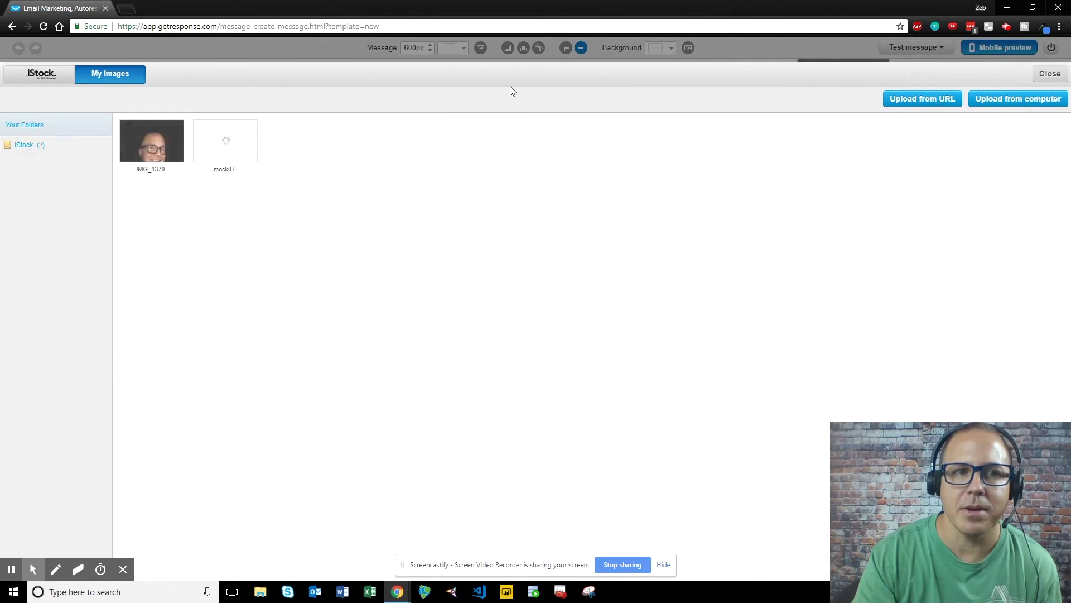
pyautogui.moveTo(239, 148)
pyautogui.click(1049, 73)
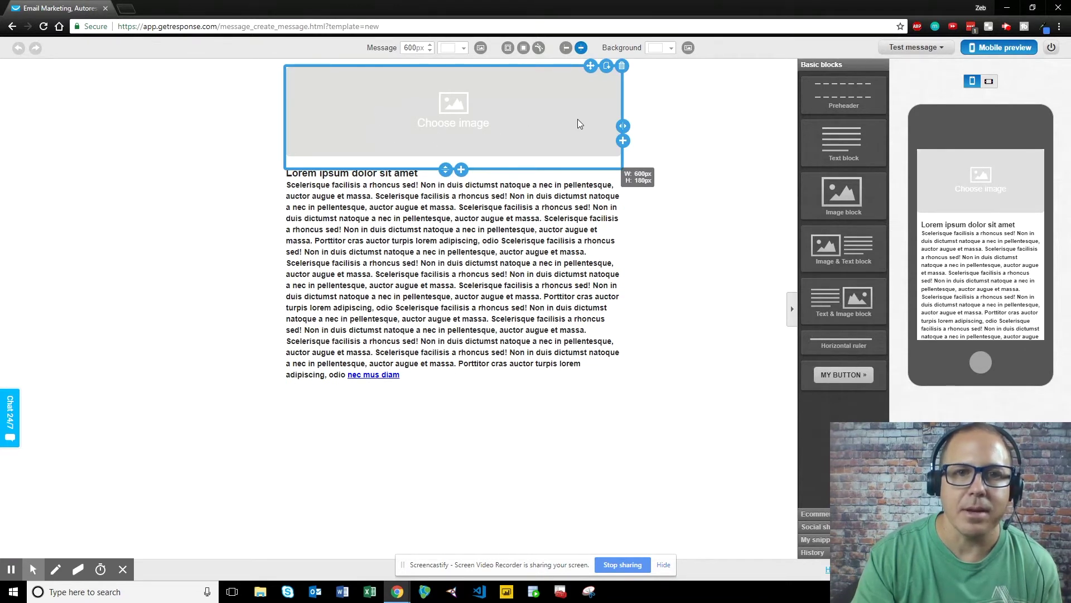
pyautogui.click(622, 66)
# Replace the placeholder text with 'Hi,', 'Welcome to my email list.' and a thanks line
pyautogui.click(527, 243)
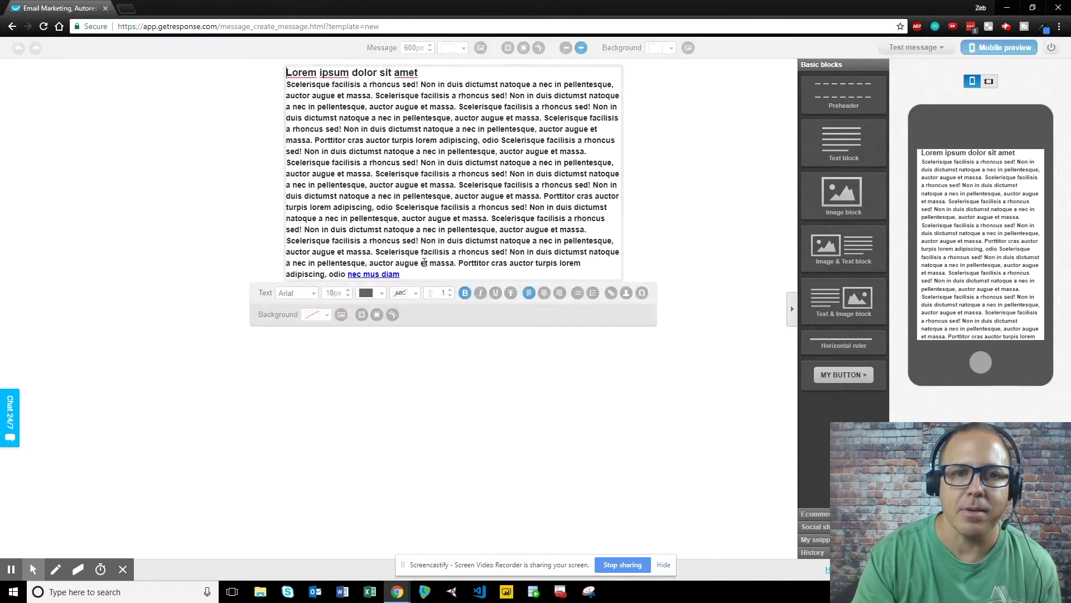
pyautogui.moveTo(416, 274); pyautogui.dragTo(287, 55)
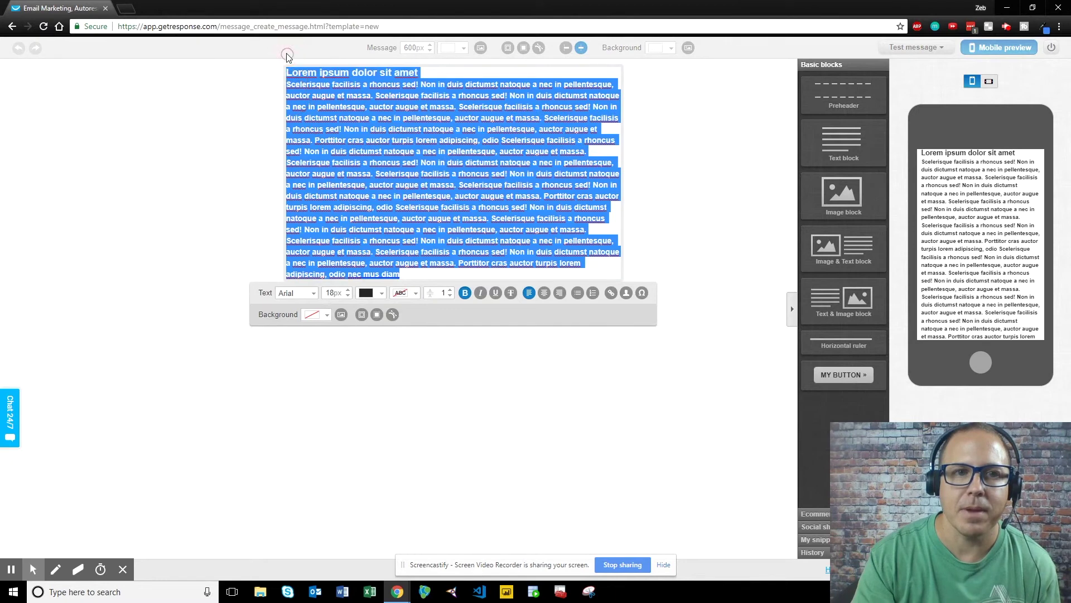
pyautogui.write('Hi')
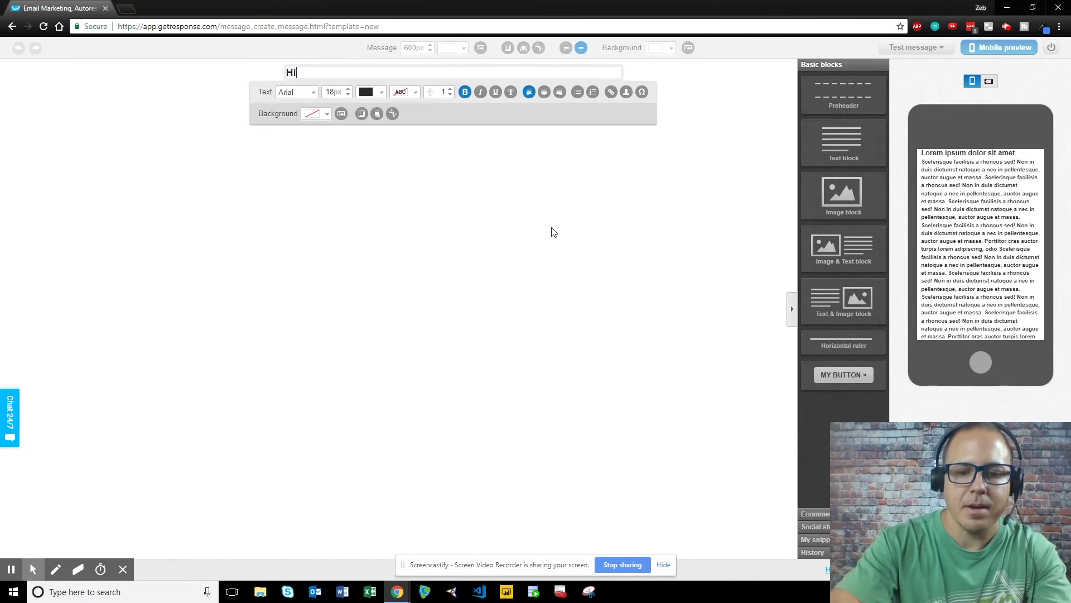
pyautogui.write(',')
pyautogui.press('Return')
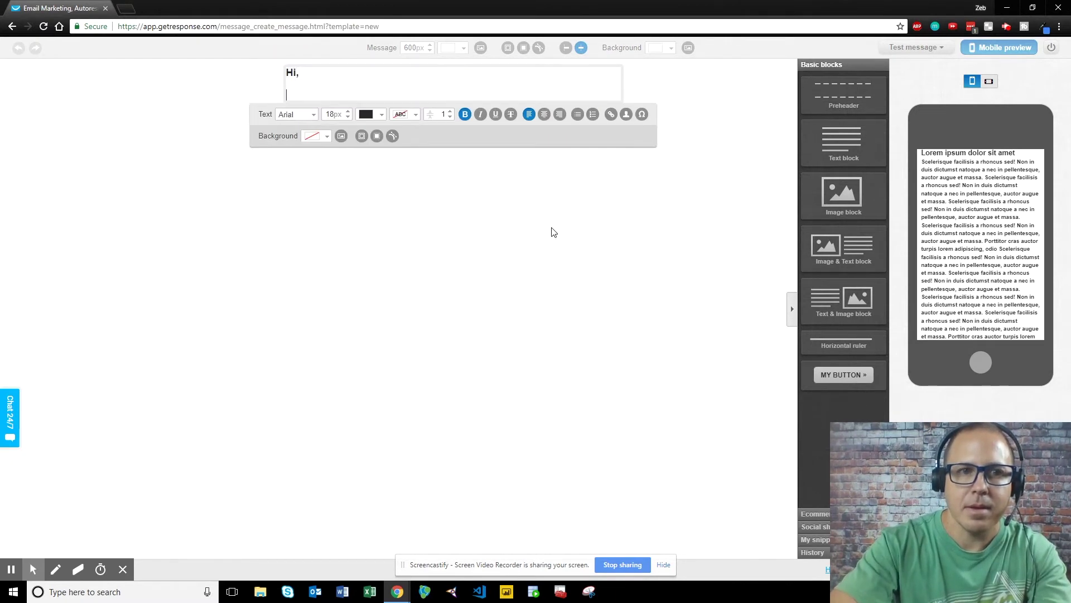
pyautogui.write('Welco')
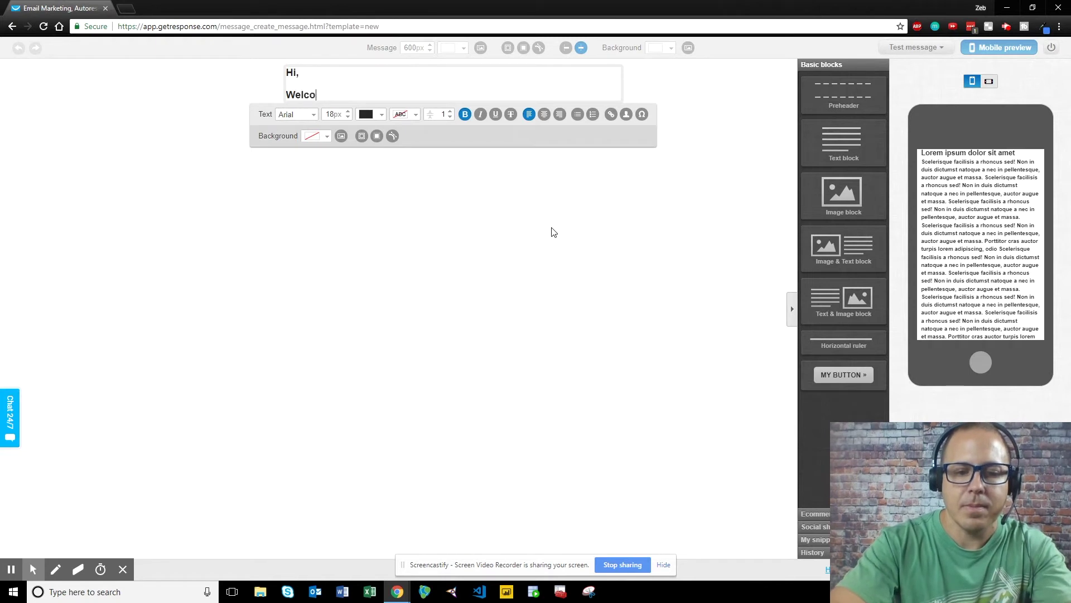
pyautogui.write('me to my email')
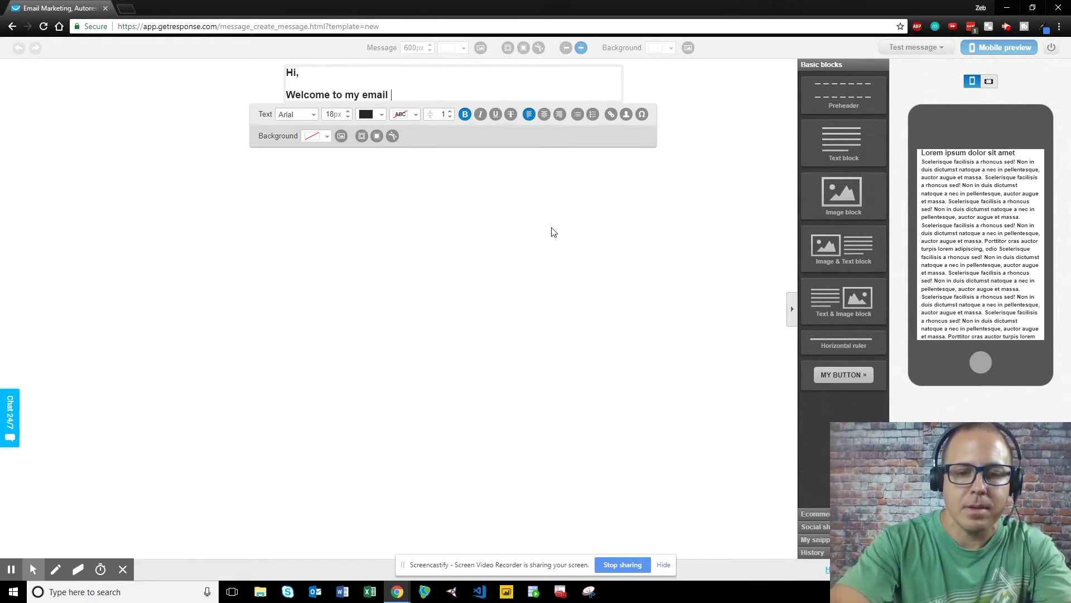
pyautogui.write(' list.')
pyautogui.press('Return')
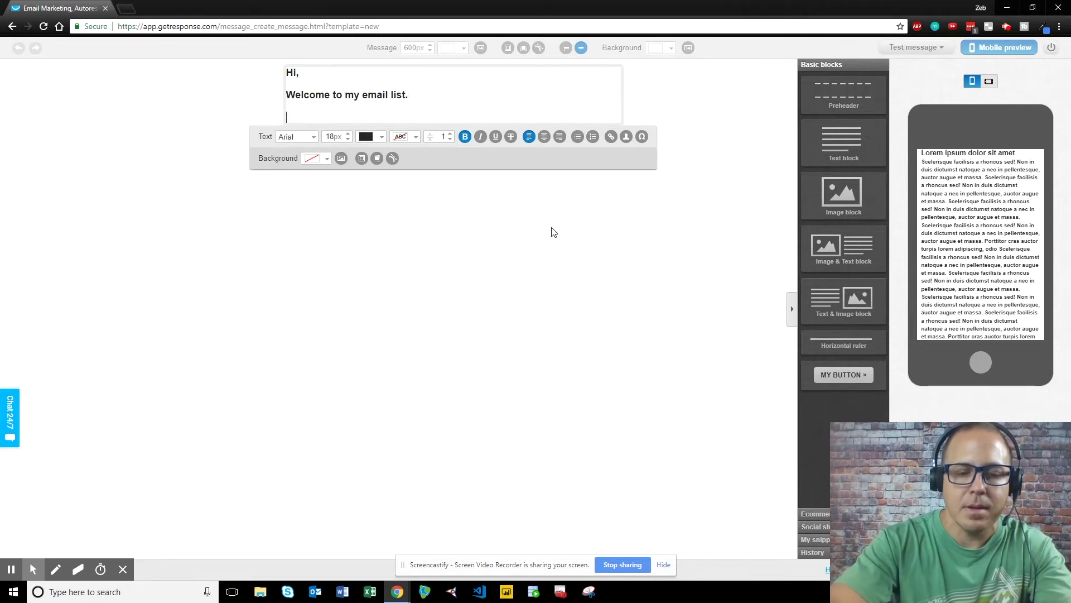
pyautogui.write('Thanks')
pyautogui.write(' yo')
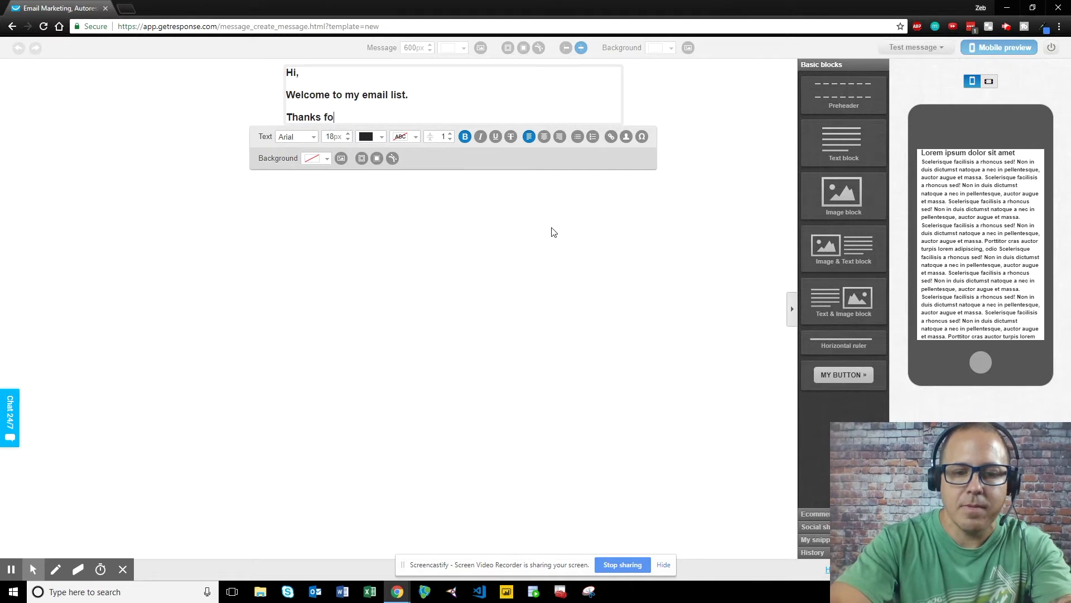
pyautogui.write('r sig')
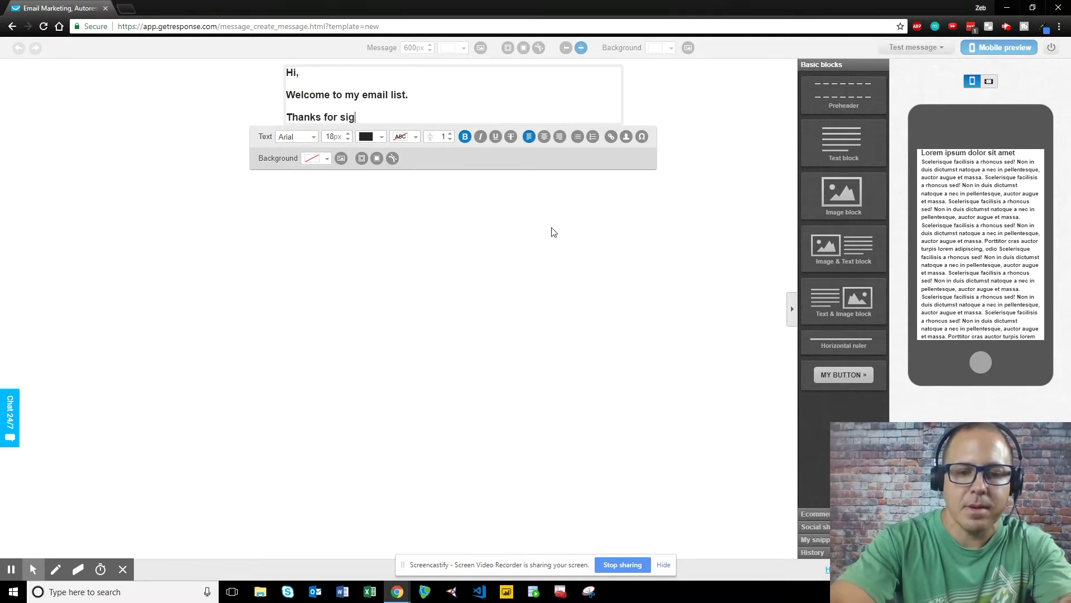
pyautogui.write('ninup.')
pyautogui.press('Return')
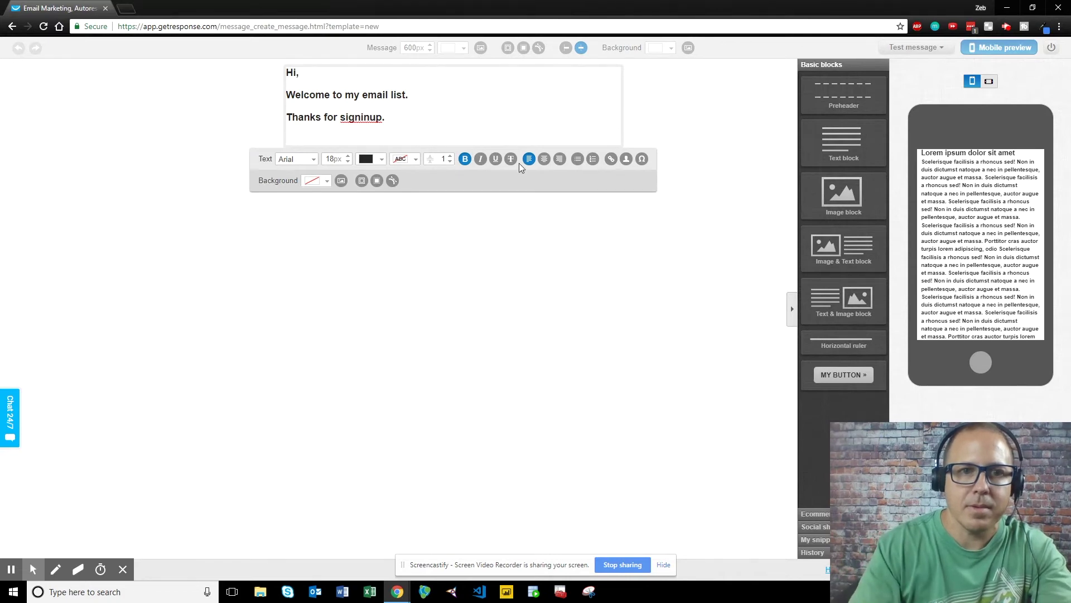
# Fix the thanks line to 'signing up', then add the whitelist request and 'blah blah blah'
pyautogui.click(371, 117)
pyautogui.write('g')
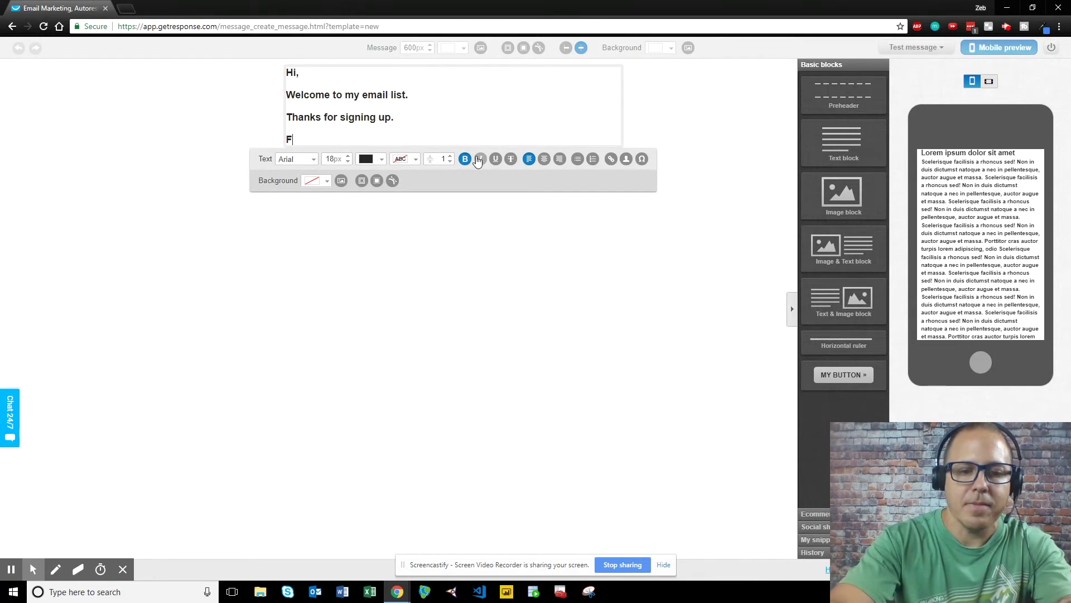
pyautogui.write('thing')
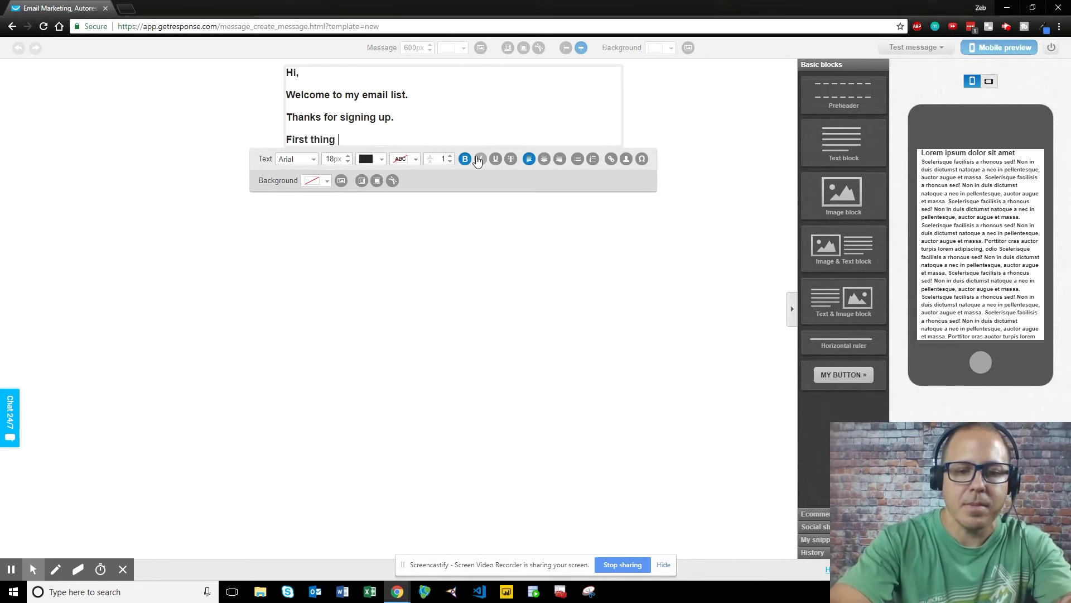
pyautogui.write(' please add')
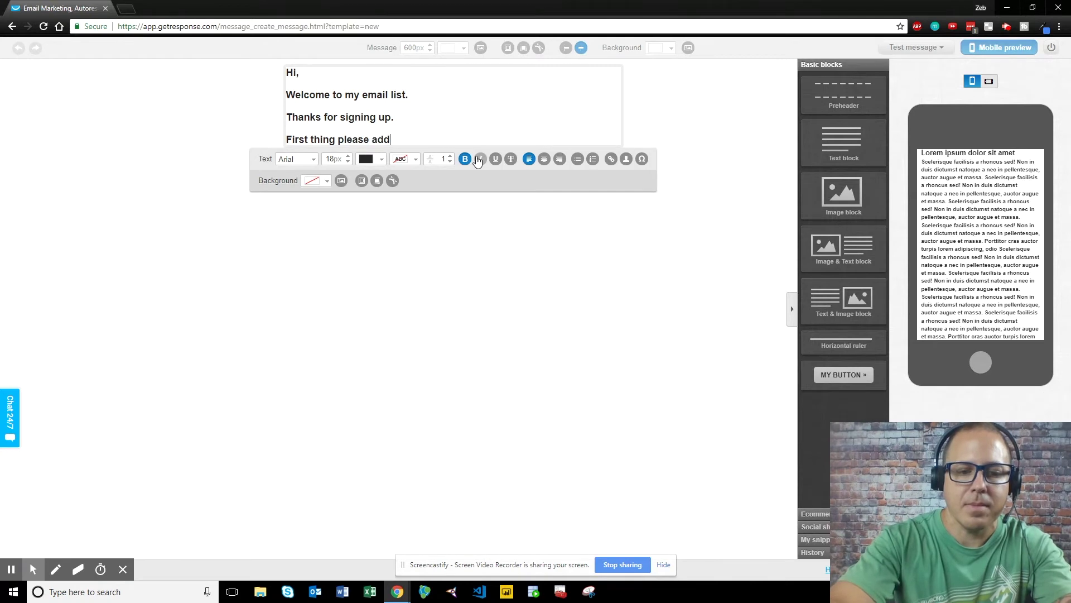
pyautogui.write(' me to the ')
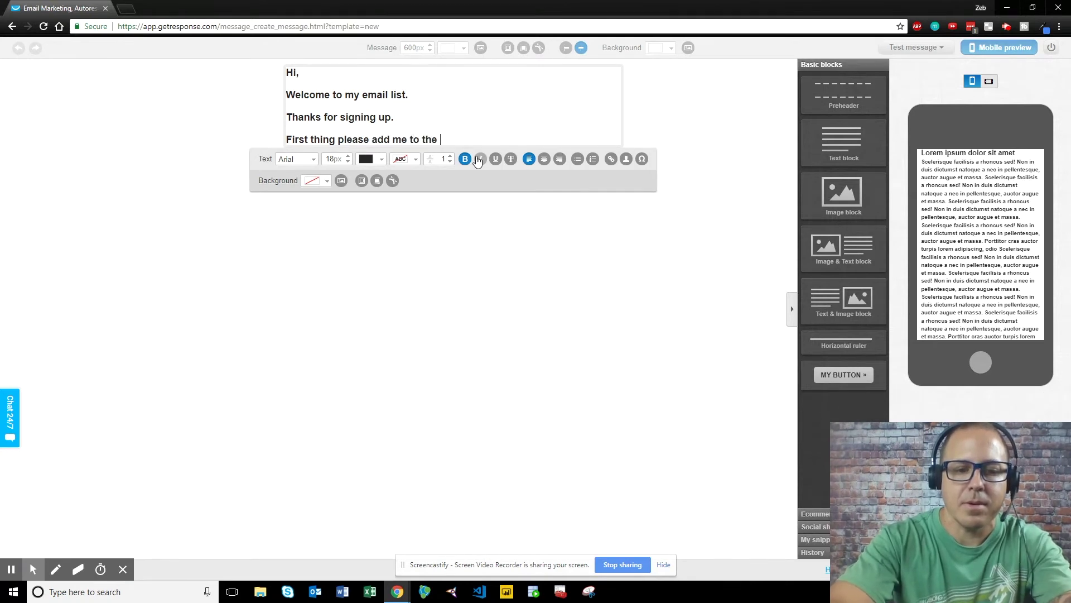
pyautogui.write('whitelis')
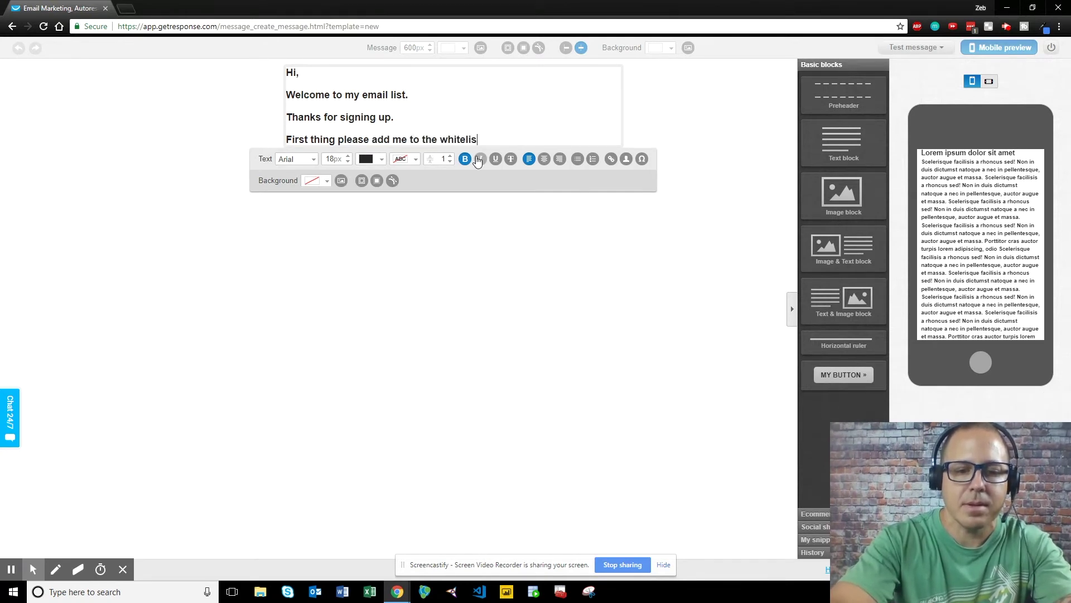
pyautogui.write('t.')
pyautogui.press('Return')
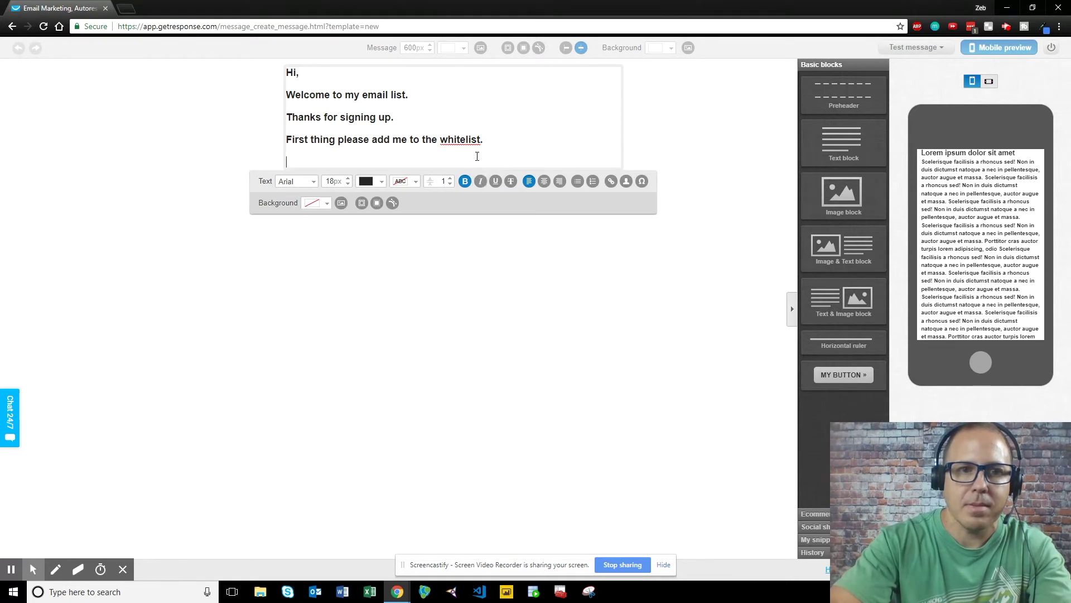
pyautogui.write('bla')
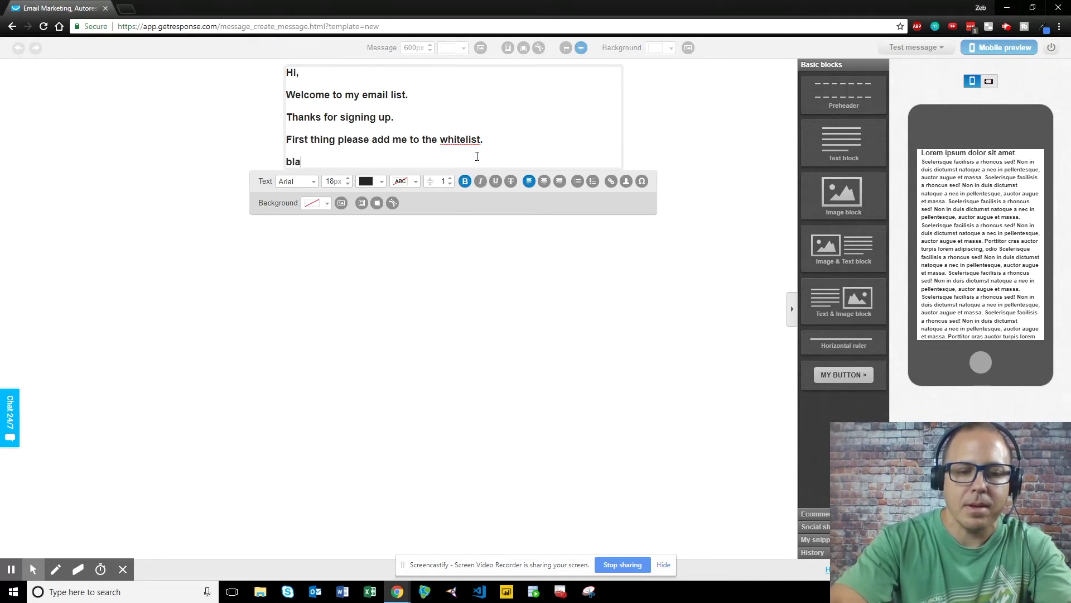
pyautogui.write('h blah blah')
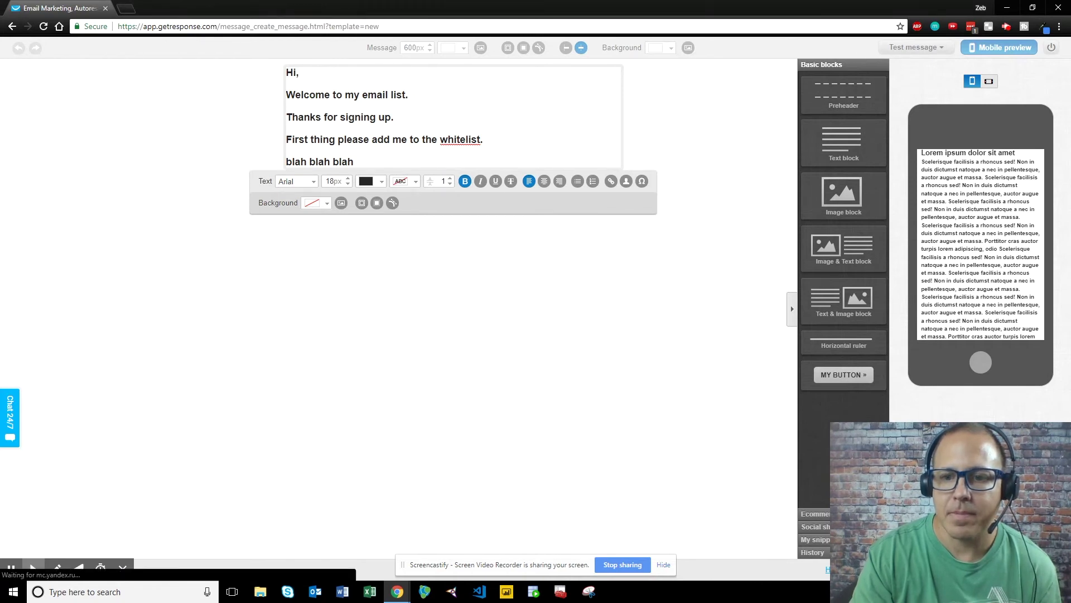
# Finish editing the text block and toggle the mobile preview off and back on
pyautogui.click(706, 498)
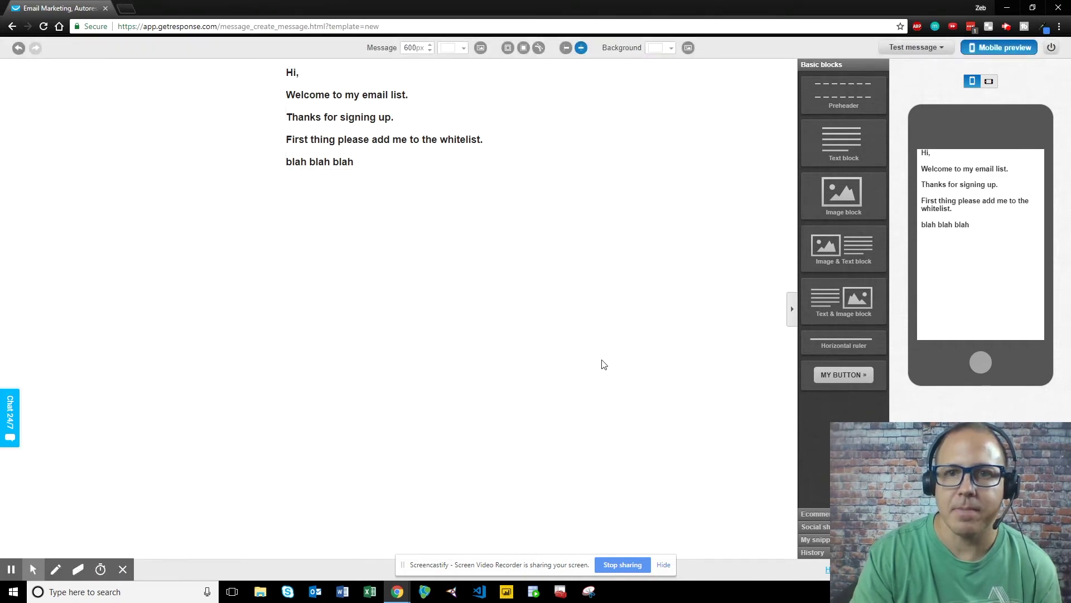
pyautogui.click(996, 47)
pyautogui.click(1007, 49)
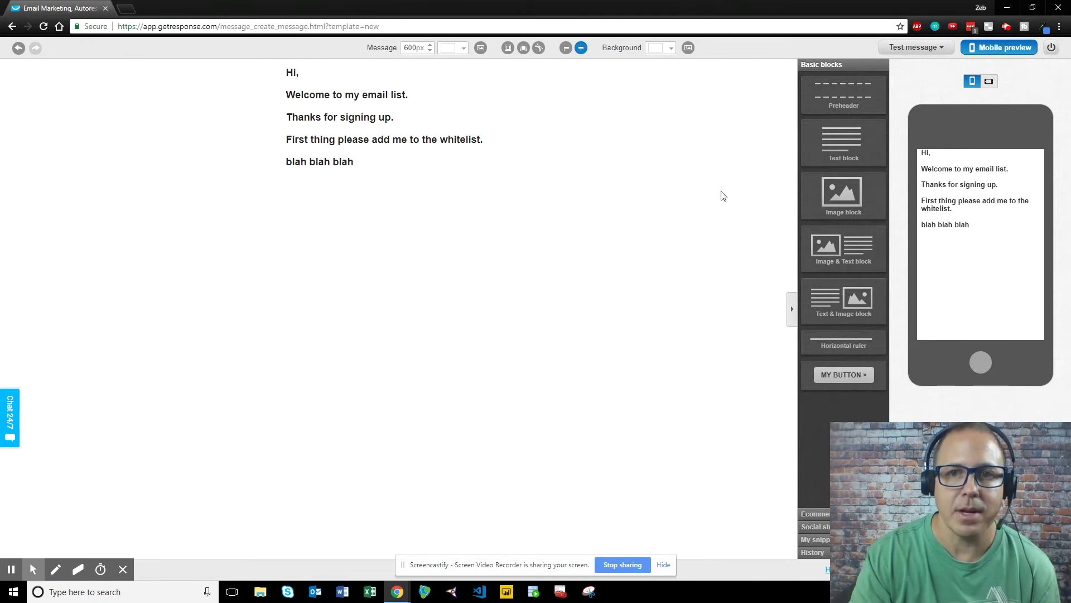
pyautogui.click(914, 47)
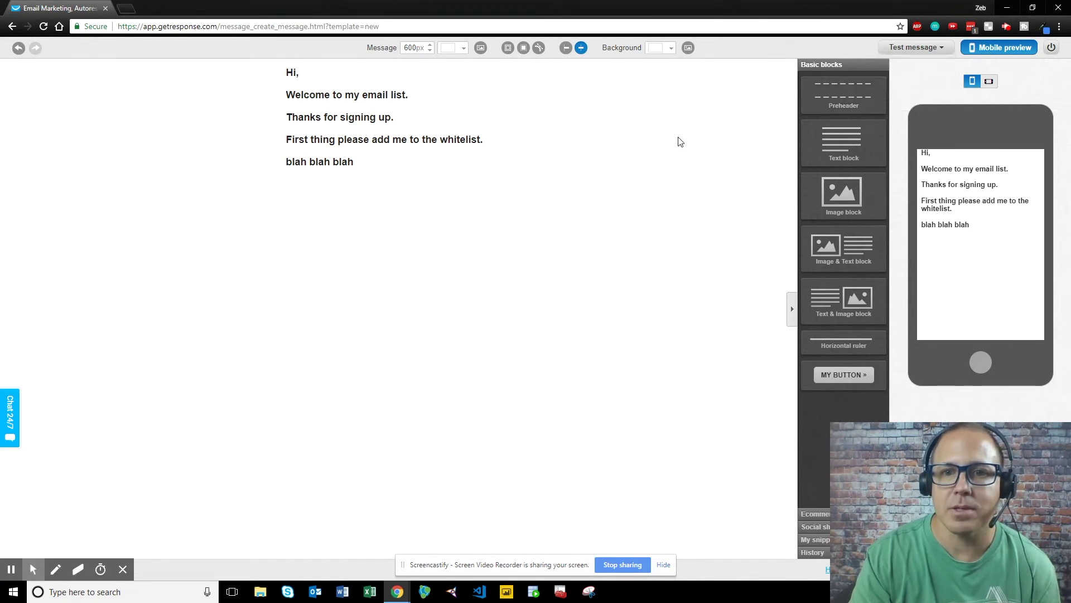
# Run the SpamScore test (2.429 of 5.00, probably not spam) and close the results
pyautogui.moveTo(915, 46)
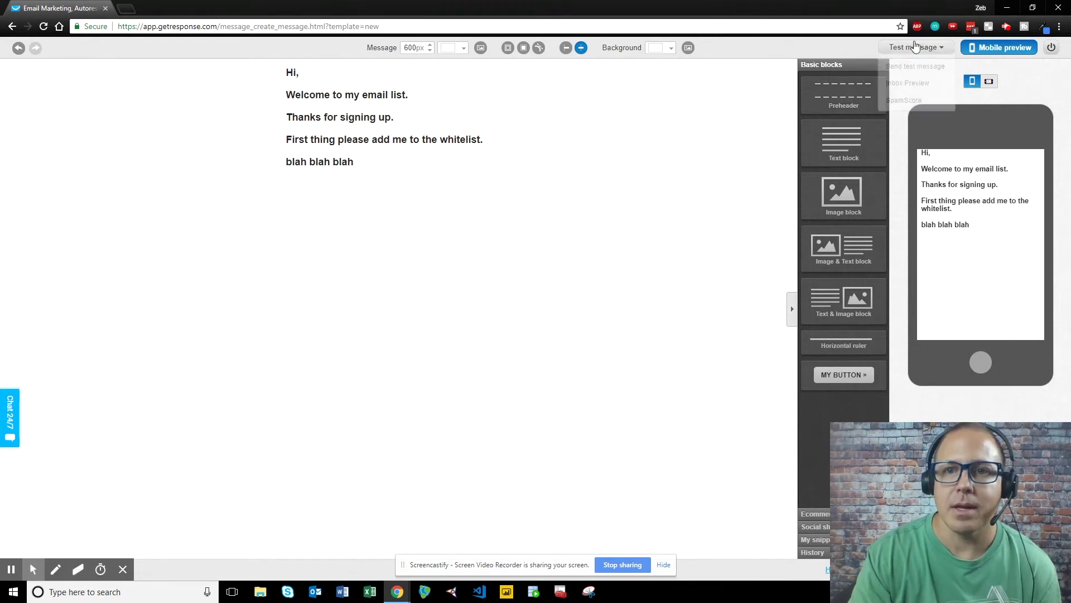
pyautogui.click(905, 100)
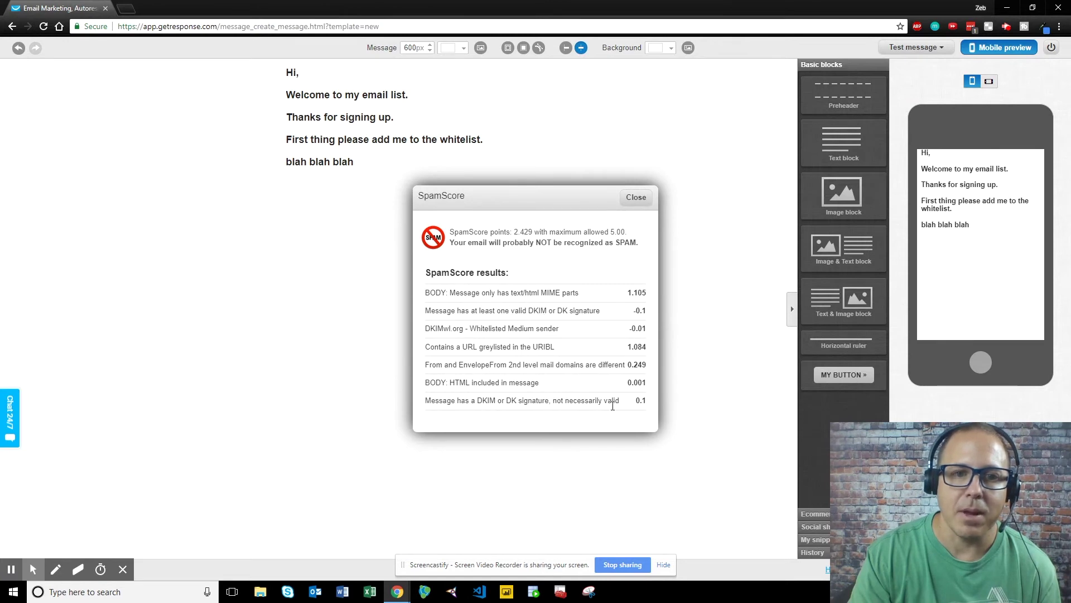
pyautogui.click(646, 201)
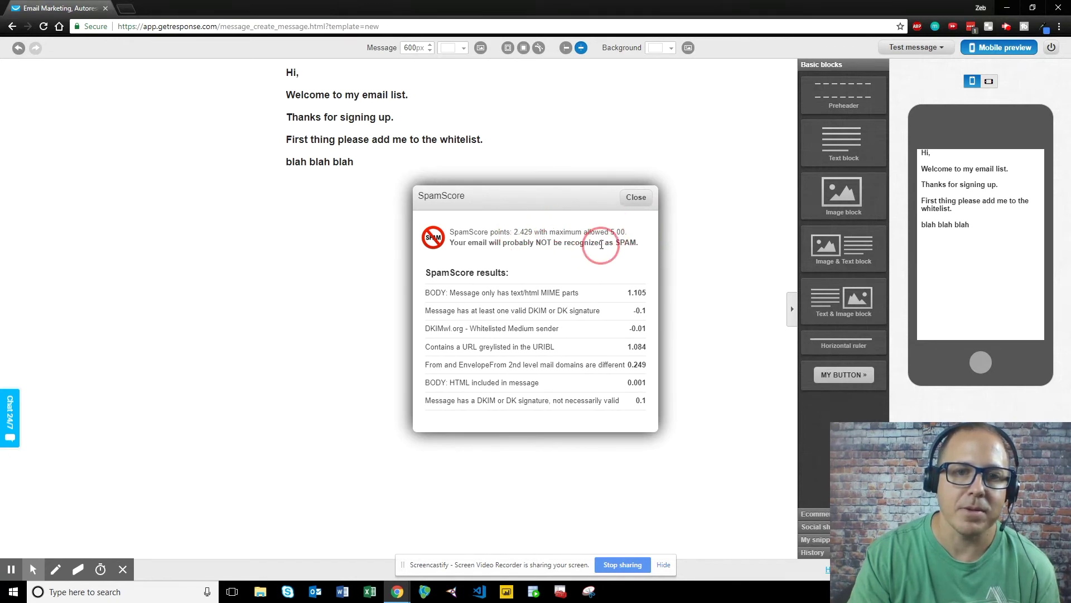
pyautogui.click(636, 197)
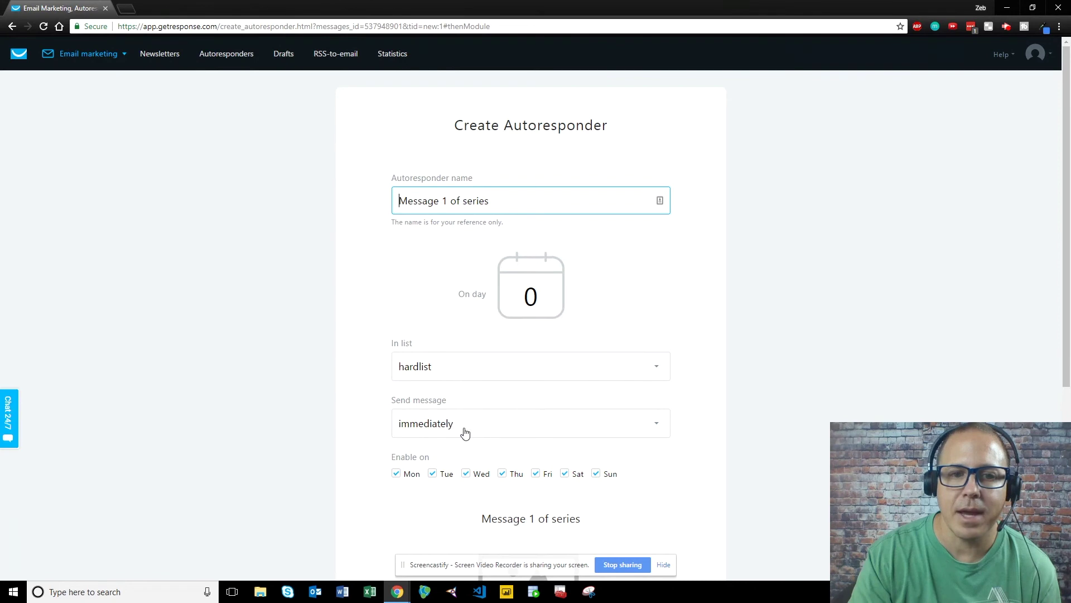
# Save and publish the day-0 autoresponder from the Create Autoresponder page
pyautogui.scroll(-5, 778, 511)
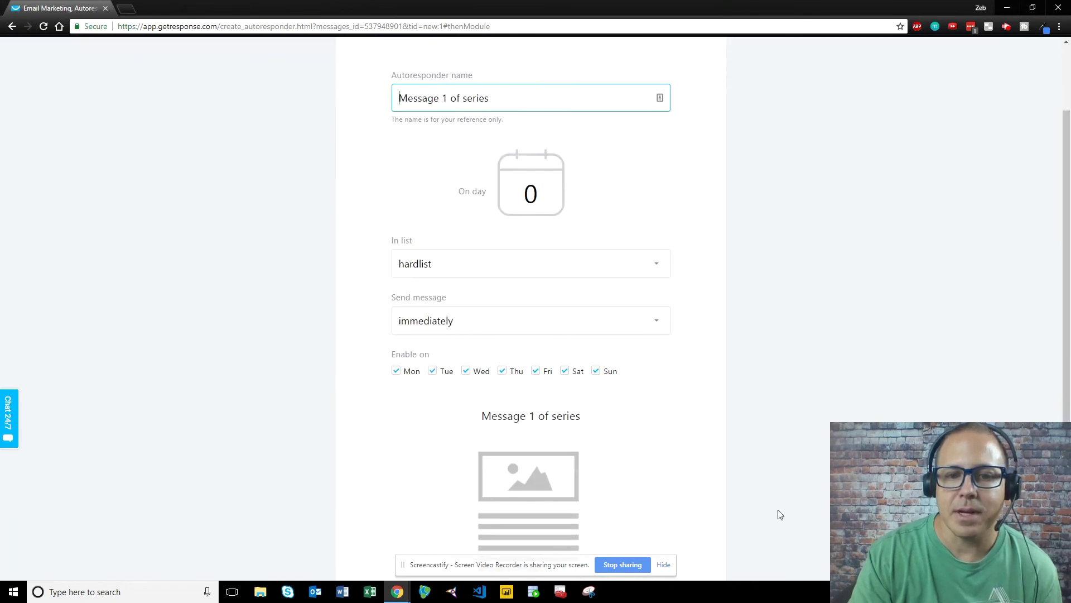
pyautogui.click(625, 479)
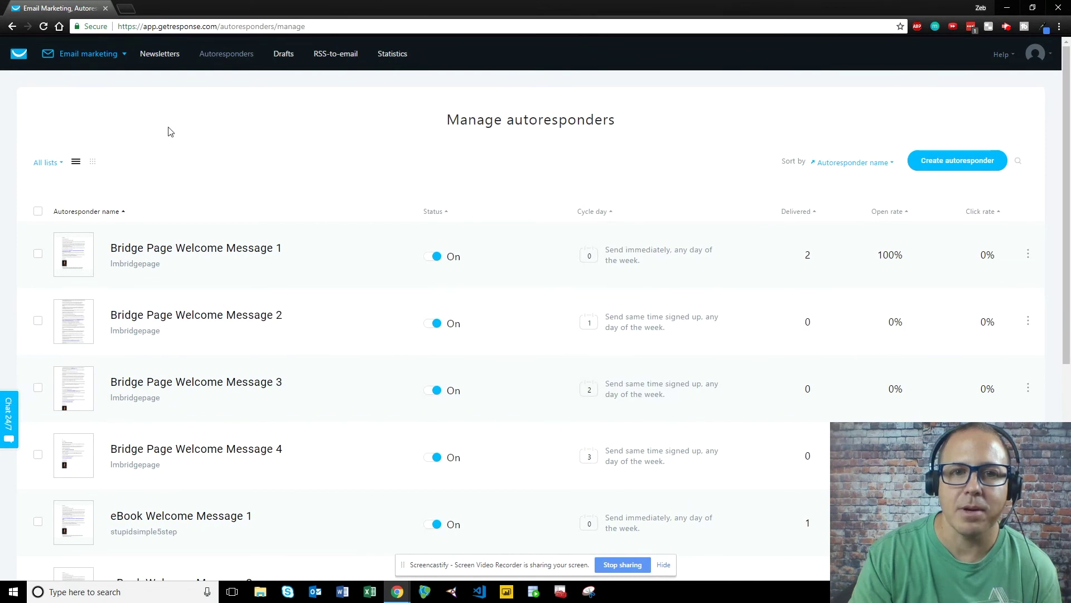
pyautogui.scroll(-5, 238, 222)
pyautogui.scroll(-2, 242, 223)
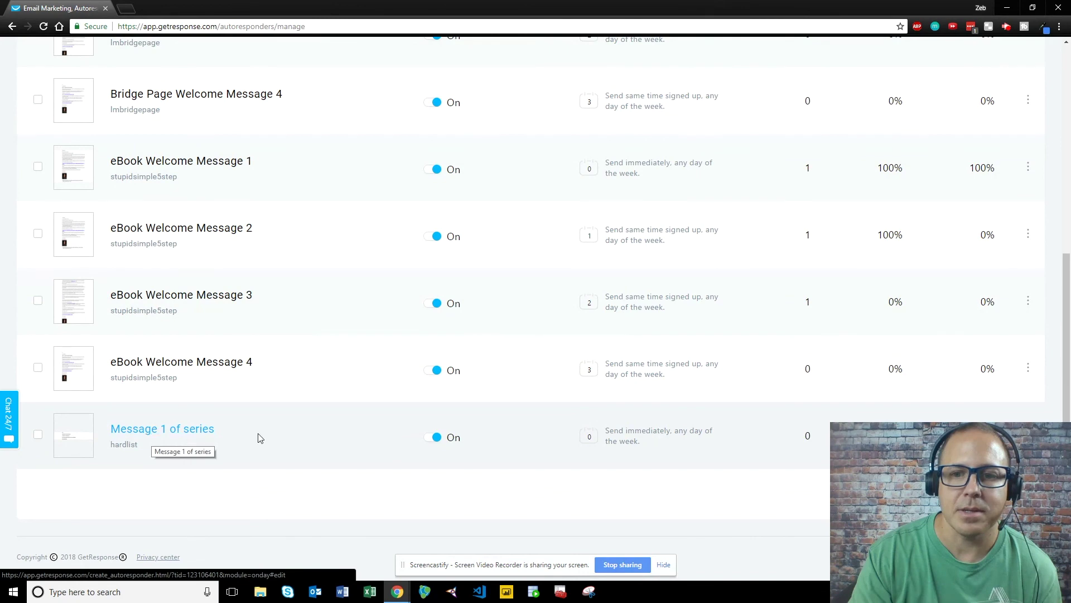
pyautogui.scroll(8, 444, 390)
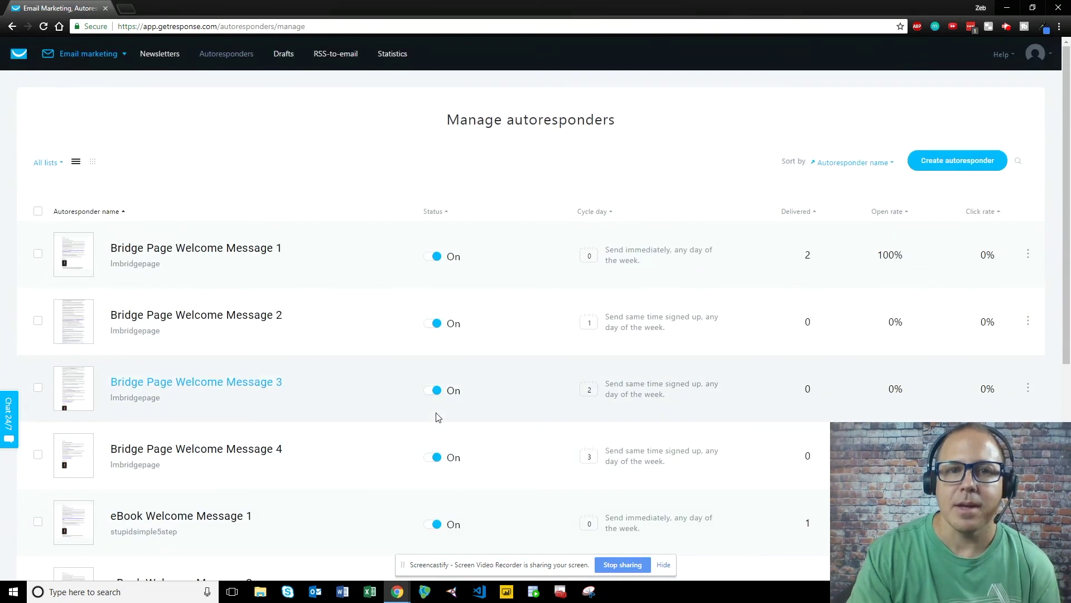